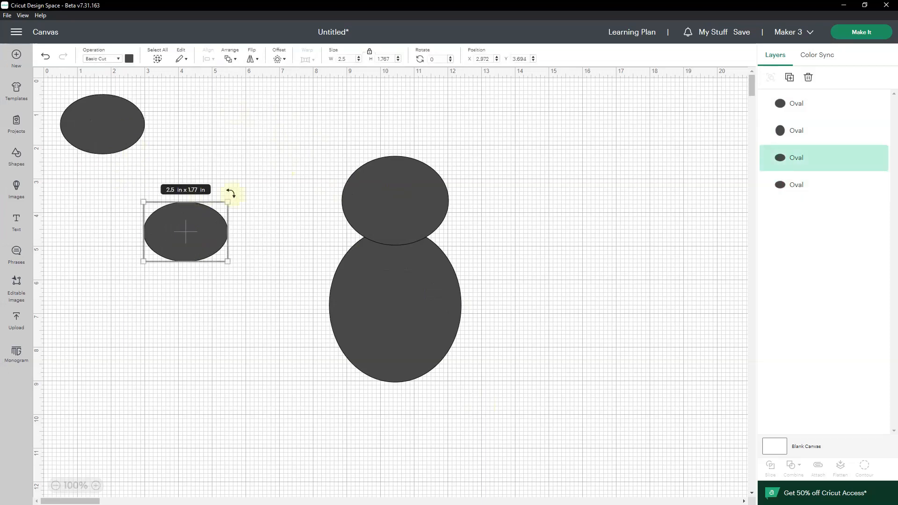
Step: Duplicate the ear oval and tilt the two ears outward in opposite directions
{"action": "left_click", "coordinate": [790, 78]}
{"action": "left_click_drag", "start_coordinate": [284, 191], "coordinate": [298, 203]}
{"action": "left_click", "coordinate": [154, 181]}
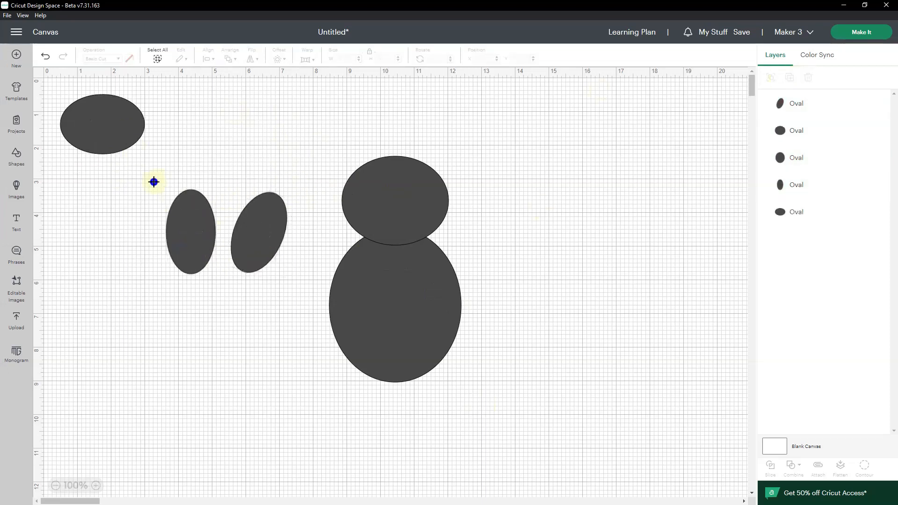
{"action": "left_click", "coordinate": [191, 229]}
{"action": "left_click_drag", "start_coordinate": [166, 190], "coordinate": [152, 203]}
Step: Place the two tilted ears on top of the head, one on each side, and group the aligned pair
{"action": "left_click_drag", "start_coordinate": [251, 227], "coordinate": [425, 142]}
{"action": "left_click_drag", "start_coordinate": [196, 239], "coordinate": [360, 154]}
{"action": "left_click", "coordinate": [432, 152], "text": "shift"}
{"action": "left_click", "coordinate": [208, 58]}
{"action": "left_click", "coordinate": [771, 77]}
Step: Weld the ears, head and body into one bunny shape and move it toward the middle of the canvas
{"action": "left_click_drag", "start_coordinate": [495, 411], "coordinate": [306, 89]}
{"action": "left_click", "coordinate": [793, 468]}
{"action": "left_click", "coordinate": [811, 367]}
{"action": "left_click", "coordinate": [485, 341]}
{"action": "left_click_drag", "start_coordinate": [412, 304], "coordinate": [298, 333]}
Step: Turn the spare oval into a white tail 1 in wide on the lower part of the bunny
{"action": "left_click", "coordinate": [108, 124]}
{"action": "left_click_drag", "start_coordinate": [145, 125], "coordinate": [283, 401]}
{"action": "left_click", "coordinate": [343, 59]}
{"action": "type", "text": "1"}
{"action": "key", "text": "Tab"}
{"action": "left_click", "coordinate": [129, 58]}
{"action": "left_click", "coordinate": [139, 149]}
Step: Bring the tail in front of the bunny and group the two, centered horizontally
{"action": "left_click", "coordinate": [231, 59]}
{"action": "left_click", "coordinate": [271, 81]}
{"action": "left_click_drag", "start_coordinate": [187, 128], "coordinate": [391, 443]}
{"action": "left_click", "coordinate": [208, 59]}
{"action": "left_click", "coordinate": [237, 107]}
{"action": "left_click_drag", "start_coordinate": [192, 101], "coordinate": [378, 433]}
{"action": "left_click", "coordinate": [771, 78]}
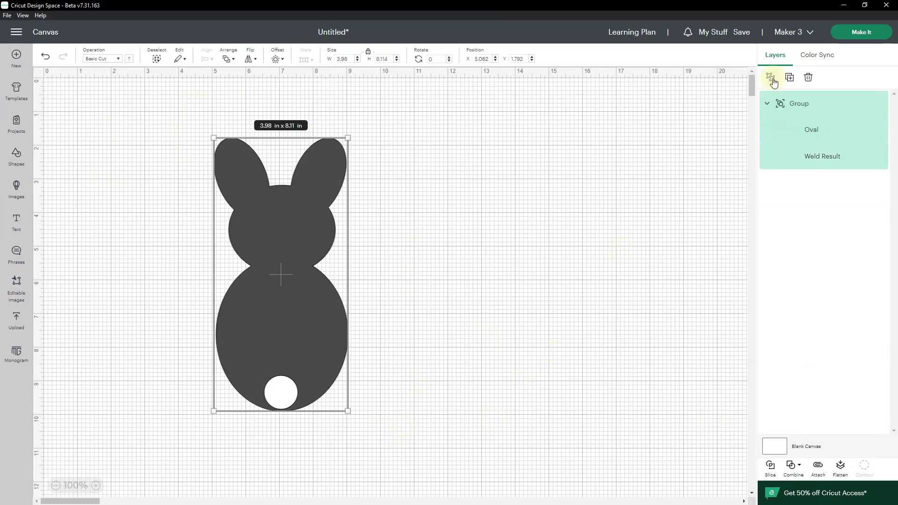
Step: Duplicate the grouped bunny four times and arrange the five bunnies side by side in a row
{"action": "left_click", "coordinate": [790, 78]}
{"action": "left_click_drag", "start_coordinate": [241, 323], "coordinate": [438, 268]}
{"action": "left_click", "coordinate": [789, 77]}
{"action": "left_click_drag", "start_coordinate": [276, 370], "coordinate": [606, 295]}
{"action": "left_click", "coordinate": [790, 77]}
{"action": "left_click_drag", "start_coordinate": [277, 333], "coordinate": [148, 241]}
{"action": "left_click", "coordinate": [790, 78]}
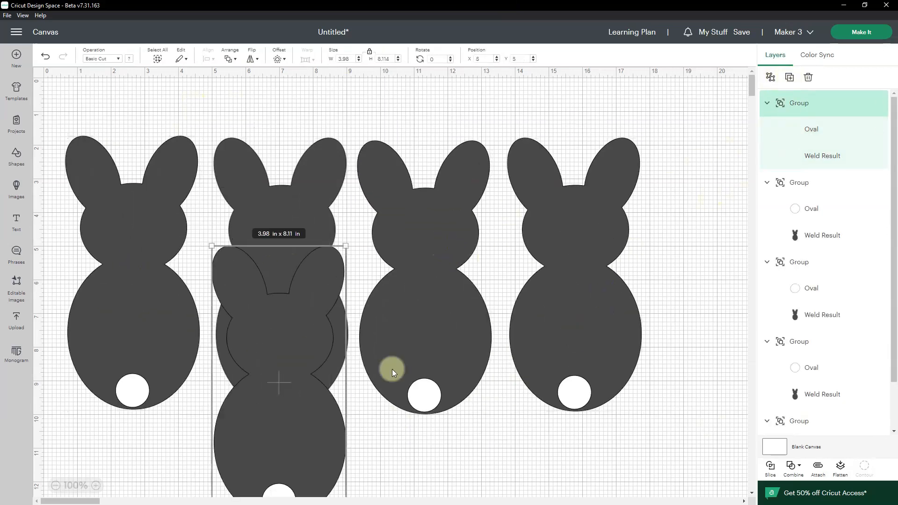
{"action": "left_click_drag", "start_coordinate": [284, 386], "coordinate": [719, 280]}
Step: Scale down the row of five bunnies until each is about 3.62 in wide and 7.37 in high
{"action": "left_click_drag", "start_coordinate": [57, 122], "coordinate": [742, 410]}
{"action": "left_click", "coordinate": [207, 59]}
{"action": "left_click", "coordinate": [244, 264]}
{"action": "left_click_drag", "start_coordinate": [426, 294], "coordinate": [398, 287]}
{"action": "left_click", "coordinate": [397, 61]}
{"action": "left_click", "coordinate": [377, 433]}
Step: Color the first bunny's body purple and rename its group Purple
{"action": "left_click", "coordinate": [808, 235]}
{"action": "left_click", "coordinate": [129, 59]}
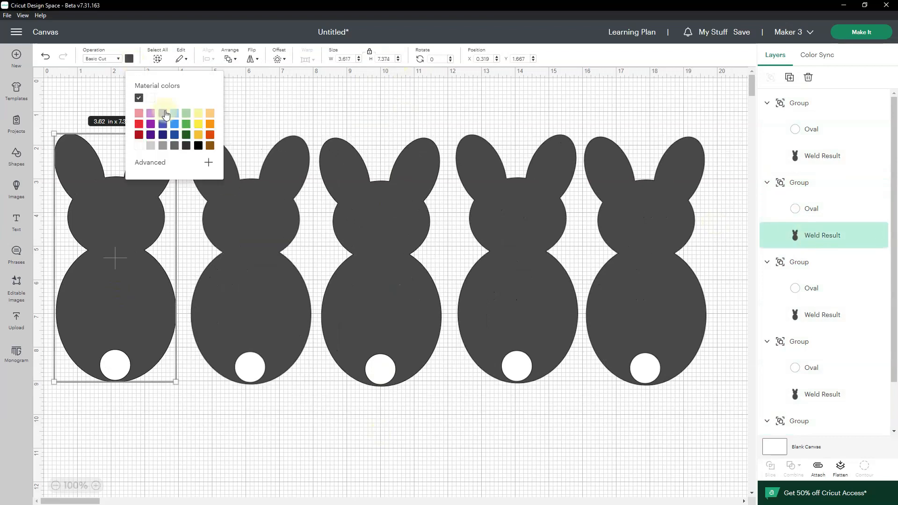
{"action": "left_click", "coordinate": [151, 125]}
{"action": "left_click", "coordinate": [267, 267]}
{"action": "double_click", "coordinate": [806, 134]}
{"action": "type", "text": "Purple"}
{"action": "key", "text": "Return"}
Step: Color the second bunny's body orange and rename its group Orange
{"action": "left_click", "coordinate": [812, 373]}
{"action": "left_click", "coordinate": [820, 423]}
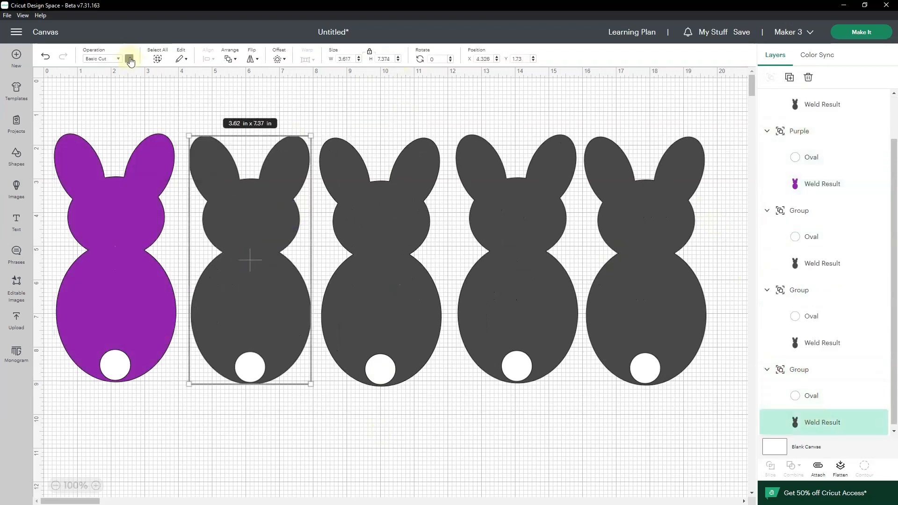
{"action": "left_click", "coordinate": [130, 59]}
{"action": "left_click", "coordinate": [210, 124]}
{"action": "left_click", "coordinate": [381, 276]}
{"action": "double_click", "coordinate": [802, 371]}
{"action": "type", "text": "Orange"}
Step: Color the third bunny's body green and rename its group Green
{"action": "left_click", "coordinate": [819, 343]}
{"action": "left_click", "coordinate": [129, 59]}
{"action": "left_click", "coordinate": [186, 124]}
{"action": "double_click", "coordinate": [803, 289]}
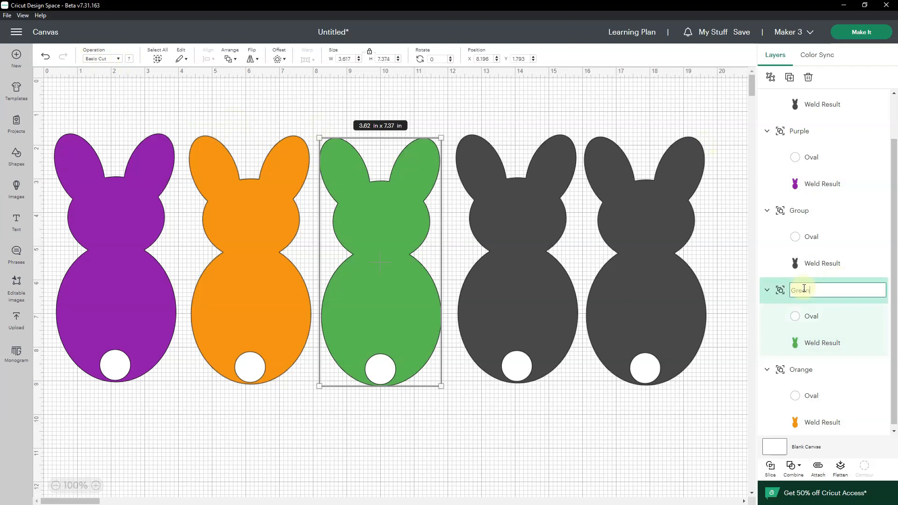
{"action": "type", "text": "Green"}
Step: Rename the fourth bunny's group Yellow and color its body yellow
{"action": "left_click", "coordinate": [510, 237]}
{"action": "double_click", "coordinate": [803, 211]}
{"action": "type", "text": "Yellow"}
{"action": "left_click", "coordinate": [823, 263]}
{"action": "left_click", "coordinate": [129, 59]}
Step: Rename the fifth bunny's group Blue and color its body blue
{"action": "double_click", "coordinate": [799, 102]}
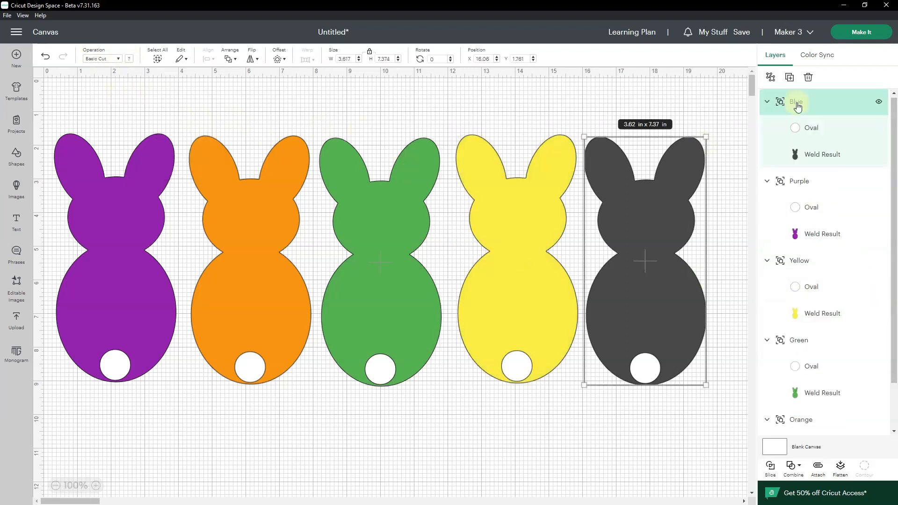
{"action": "type", "text": "Blue"}
{"action": "left_click", "coordinate": [822, 155]}
{"action": "left_click", "coordinate": [129, 59]}
{"action": "left_click", "coordinate": [174, 124]}
Step: Group the five colored bunnies and place the group, scaled down, in the middle of the canvas
{"action": "left_click_drag", "start_coordinate": [45, 110], "coordinate": [333, 243]}
{"action": "left_click", "coordinate": [771, 78]}
{"action": "left_click_drag", "start_coordinate": [169, 211], "coordinate": [375, 303]}
{"action": "left_click", "coordinate": [197, 262]}
Step: Add the text "Hoppy" above the bunnies and apply the Favorite Fonts Collection font to it
{"action": "left_click", "coordinate": [17, 223]}
{"action": "type", "text": "Hoppy"}
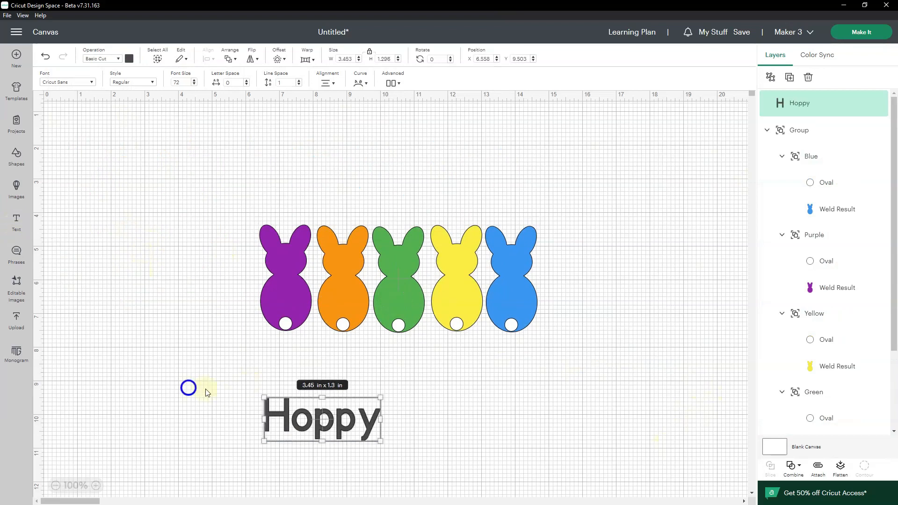
{"action": "left_click_drag", "start_coordinate": [300, 419], "coordinate": [129, 159]}
{"action": "left_click", "coordinate": [68, 82]}
{"action": "type", "text": "favorite"}
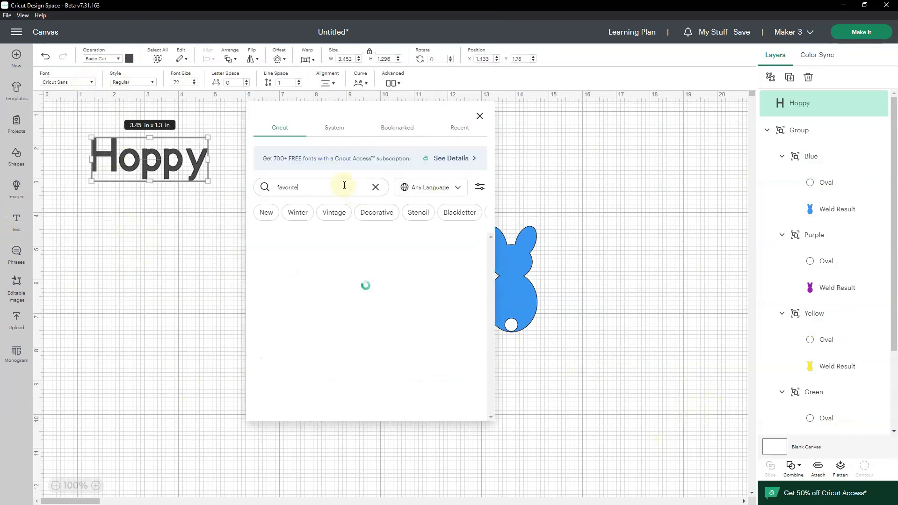
{"action": "left_click", "coordinate": [337, 356]}
Step: Duplicate the "Hoppy" text, move the copy below and change its wording to "Easter"
{"action": "left_click", "coordinate": [180, 200]}
{"action": "left_click", "coordinate": [790, 77]}
{"action": "left_click_drag", "start_coordinate": [181, 220], "coordinate": [226, 411]}
{"action": "double_click", "coordinate": [225, 412]}
{"action": "type", "text": "Easter"}
Step: Scale and position the word Hoppy above the bunnies and the word Easter below them
{"action": "left_click_drag", "start_coordinate": [220, 198], "coordinate": [526, 152]}
{"action": "left_click_drag", "start_coordinate": [411, 187], "coordinate": [398, 177]}
{"action": "left_click_drag", "start_coordinate": [298, 402], "coordinate": [437, 371]}
{"action": "left_click_drag", "start_coordinate": [494, 391], "coordinate": [549, 402]}
{"action": "left_click_drag", "start_coordinate": [428, 375], "coordinate": [420, 374]}
{"action": "left_click_drag", "start_coordinate": [420, 185], "coordinate": [419, 194]}
Step: Curve Hoppy and Easter in opposite directions and center both words horizontally with the bunnies
{"action": "left_click", "coordinate": [372, 86]}
{"action": "mouse_move", "coordinate": [366, 130]}
{"action": "left_mouse_down"}
{"action": "mouse_move", "coordinate": [378, 132]}
{"action": "mouse_move", "coordinate": [355, 131]}
{"action": "left_mouse_up"}
{"action": "left_click", "coordinate": [405, 375]}
{"action": "left_click", "coordinate": [468, 136]}
{"action": "left_click", "coordinate": [294, 178]}
{"action": "left_click", "coordinate": [158, 58]}
{"action": "left_click", "coordinate": [209, 58]}
{"action": "left_click", "coordinate": [248, 92]}
Step: Ungroup the word Hoppy into letters and combine its layers with Exclude
{"action": "left_click", "coordinate": [501, 192]}
{"action": "left_click", "coordinate": [404, 84]}
{"action": "left_click", "coordinate": [421, 99]}
{"action": "left_click", "coordinate": [794, 470]}
{"action": "left_click", "coordinate": [815, 445]}
Step: Ungroup the word Easter into letters and combine its layers with Exclude
{"action": "left_click", "coordinate": [519, 370]}
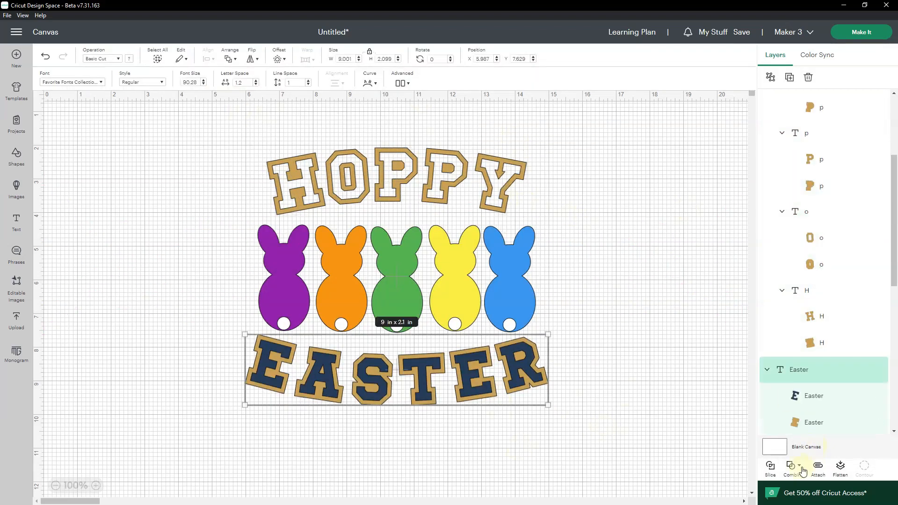
{"action": "left_click", "coordinate": [404, 83]}
{"action": "left_click", "coordinate": [421, 99]}
{"action": "left_click", "coordinate": [794, 469]}
{"action": "left_click", "coordinate": [815, 445]}
Step: Color the words Hoppy and Easter red and flatten the whole design
{"action": "left_click", "coordinate": [501, 192]}
{"action": "left_click", "coordinate": [129, 58]}
{"action": "left_click", "coordinate": [139, 135]}
{"action": "left_click", "coordinate": [362, 399]}
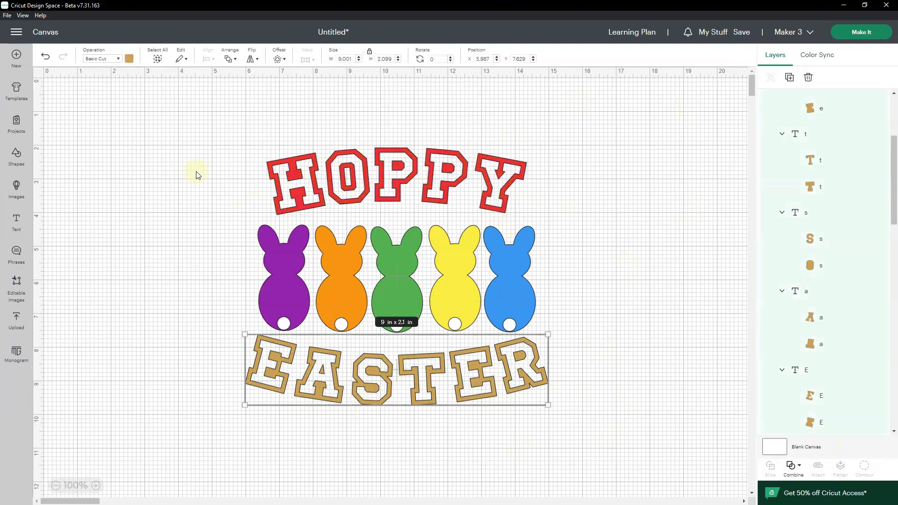
{"action": "left_click", "coordinate": [129, 58]}
{"action": "left_click", "coordinate": [139, 134]}
{"action": "key", "text": "ctrl+a"}
{"action": "left_click", "coordinate": [840, 466]}
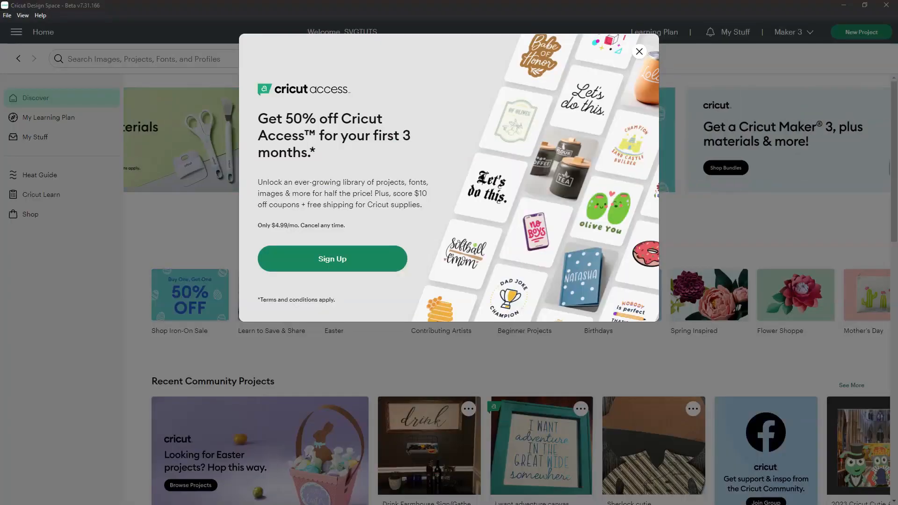
Step: Dismiss the subscription offer, start a new project and insert a free oval shape
{"action": "left_click", "coordinate": [841, 38]}
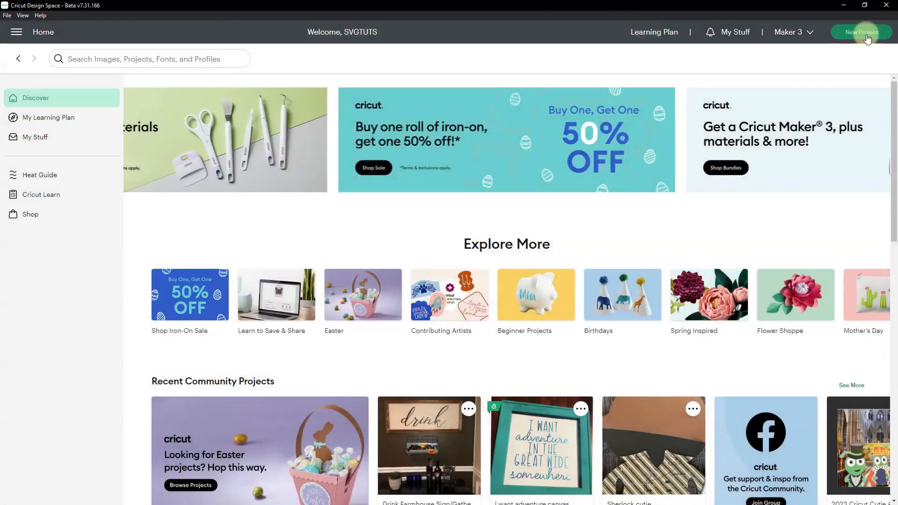
{"action": "left_click", "coordinate": [867, 36]}
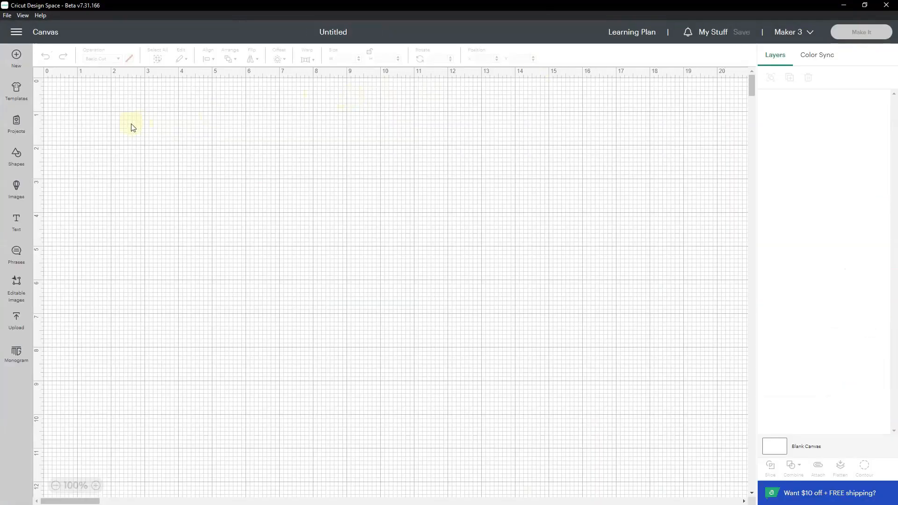
{"action": "left_click", "coordinate": [16, 159]}
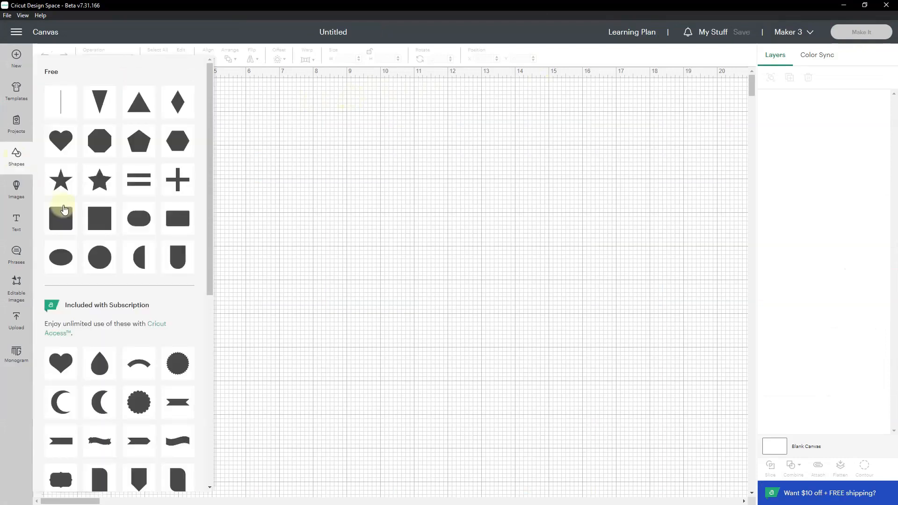
{"action": "left_click", "coordinate": [61, 257]}
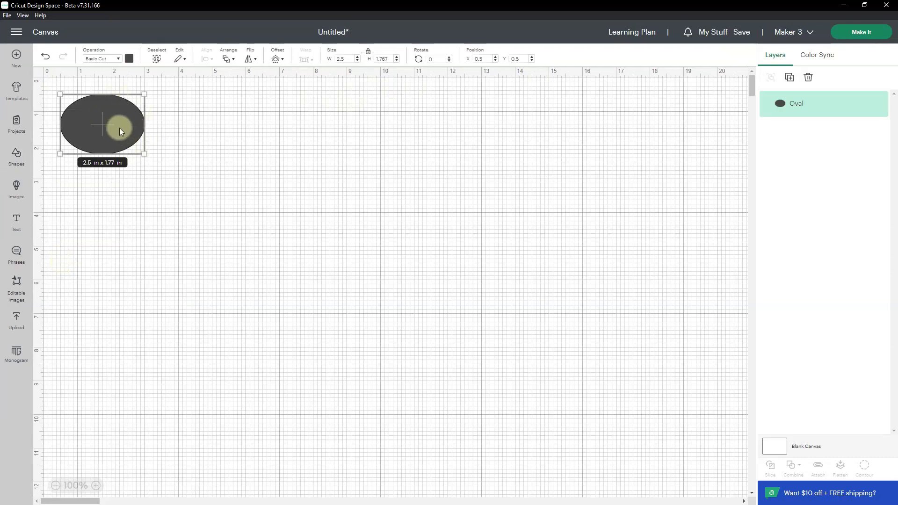
Step: Duplicate the oval three times
{"action": "left_click", "coordinate": [790, 78]}
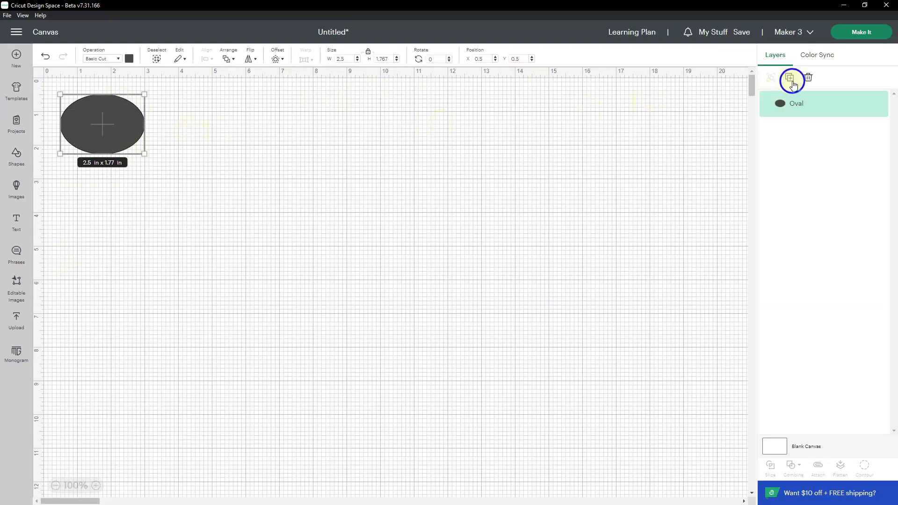
{"action": "left_click", "coordinate": [790, 78]}
{"action": "left_click", "coordinate": [790, 78]}
Step: Move the topmost oval away from the stack to the middle of the canvas and rename its layer Head
{"action": "left_click_drag", "start_coordinate": [141, 181], "coordinate": [364, 184]}
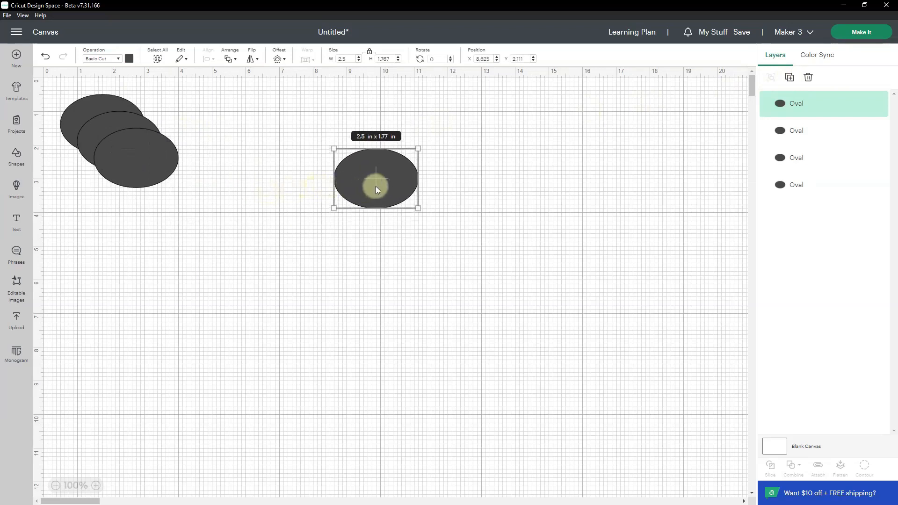
{"action": "double_click", "coordinate": [797, 105]}
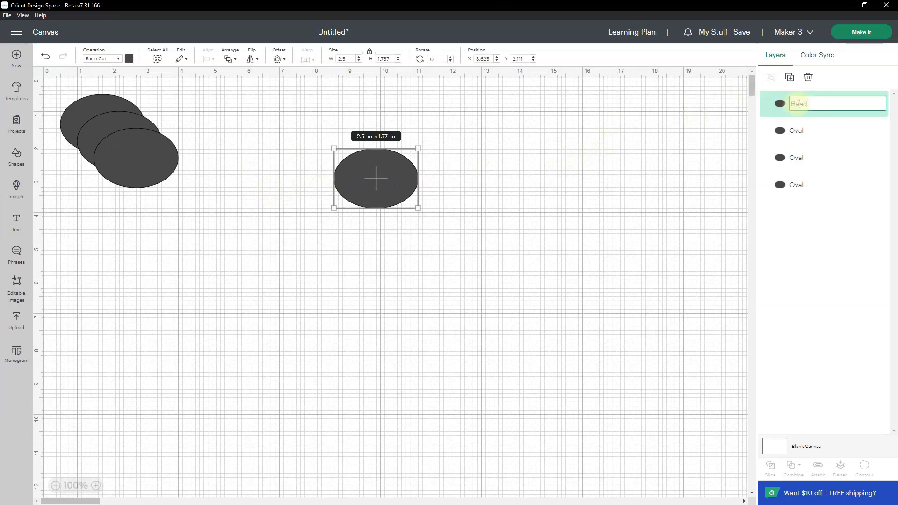
{"action": "key", "text": "Return"}
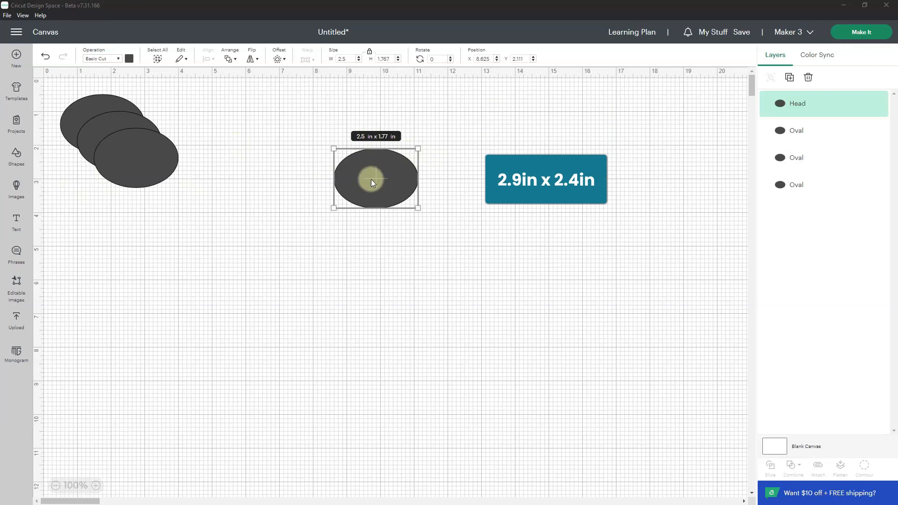
Step: Unlock the Head oval's proportions and set its size to 2.9 in wide by 2.4 in high
{"action": "left_click", "coordinate": [370, 51]}
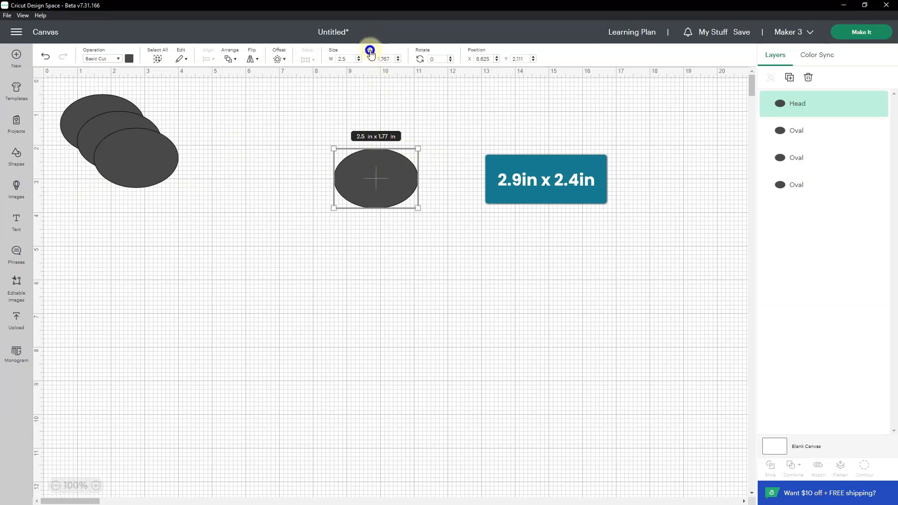
{"action": "left_click_drag", "start_coordinate": [349, 58], "coordinate": [327, 61]}
{"action": "type", "text": "2.9"}
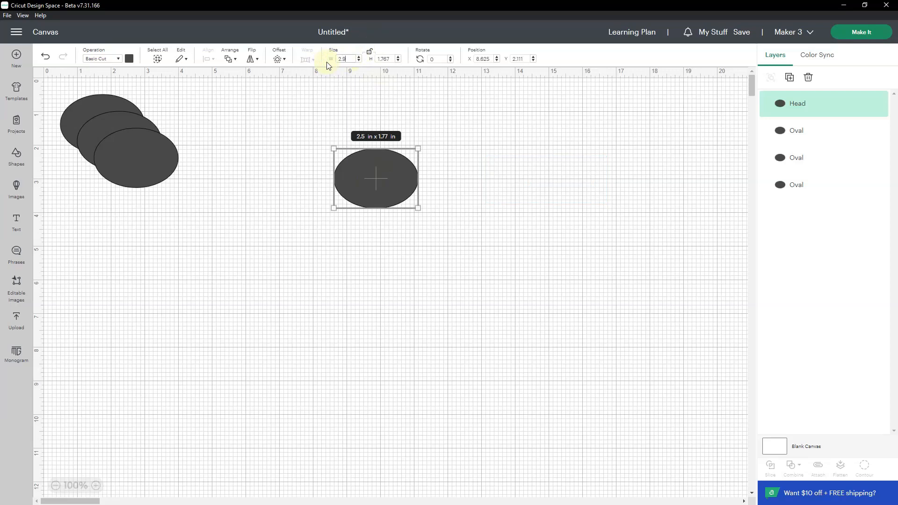
{"action": "key", "text": "Tab"}
{"action": "type", "text": "2"}
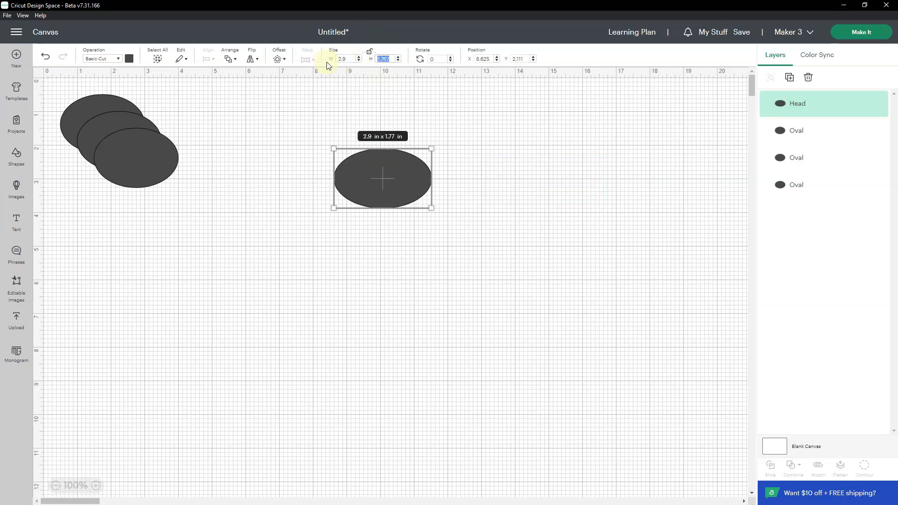
{"action": "key", "text": "Tab"}
{"action": "left_click", "coordinate": [397, 184]}
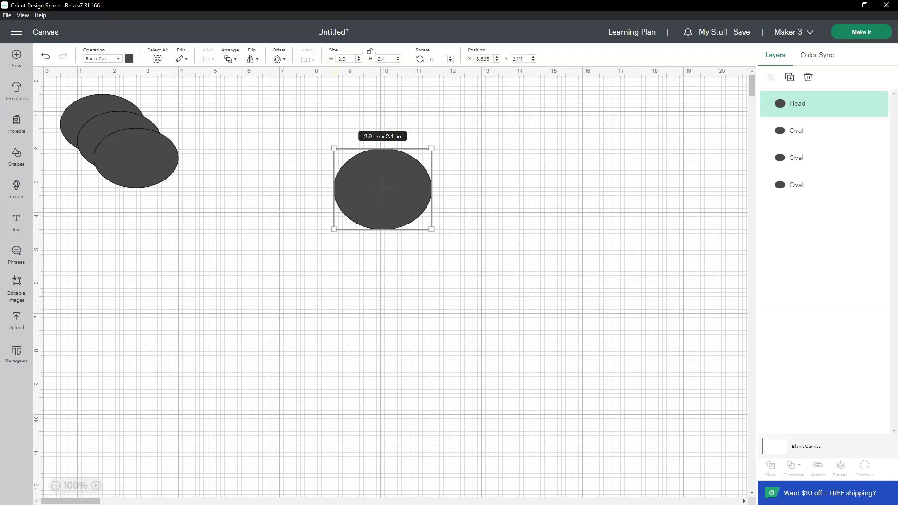
Step: Move the next oval out of the stack to an empty area below and rotate it to 90 degrees
{"action": "left_click_drag", "start_coordinate": [140, 165], "coordinate": [256, 298]}
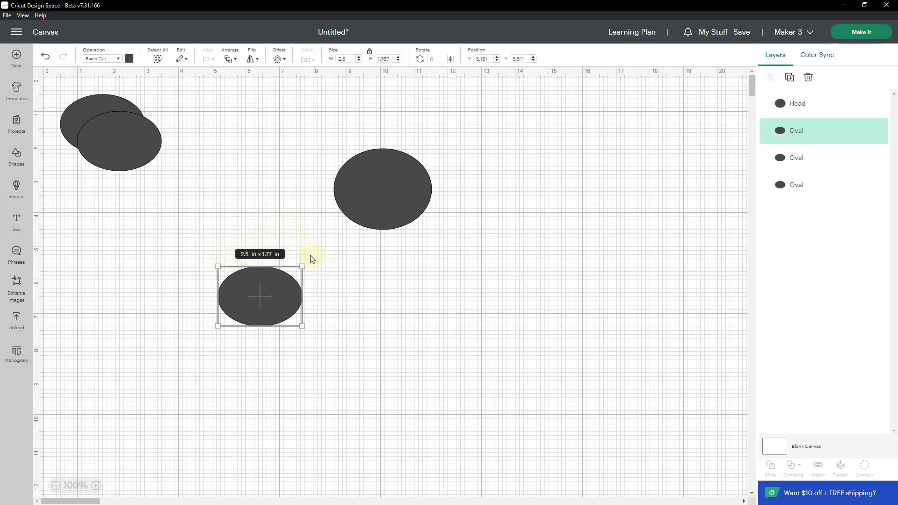
{"action": "left_click_drag", "start_coordinate": [310, 255], "coordinate": [316, 334]}
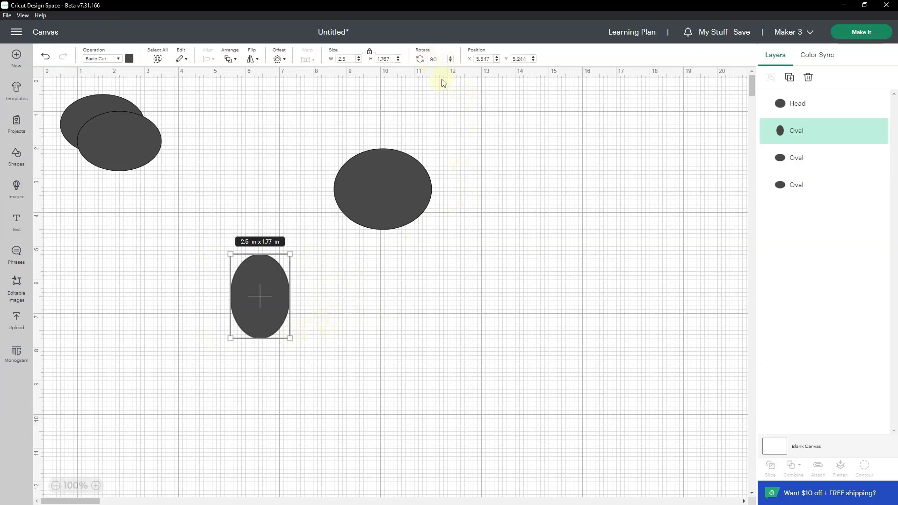
{"action": "left_click", "coordinate": [45, 56]}
{"action": "left_click", "coordinate": [249, 290]}
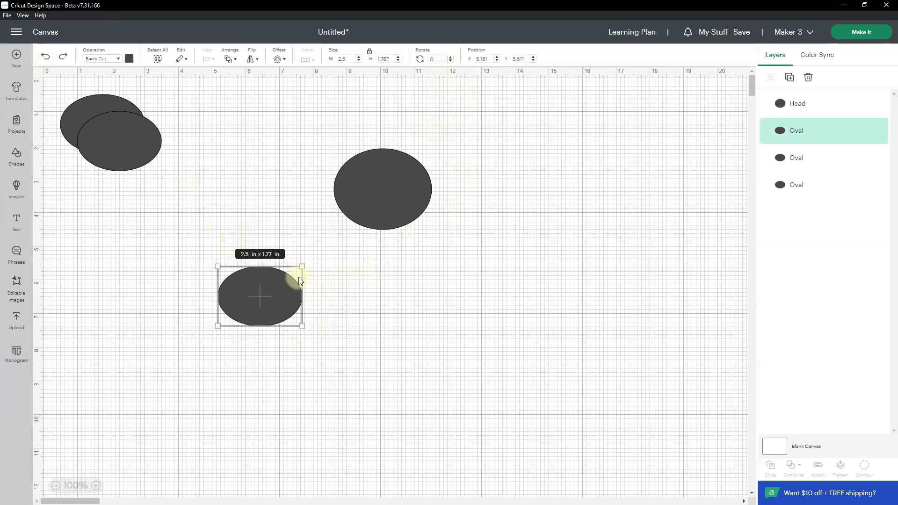
{"action": "type", "text": "90"}
{"action": "left_click", "coordinate": [424, 61]}
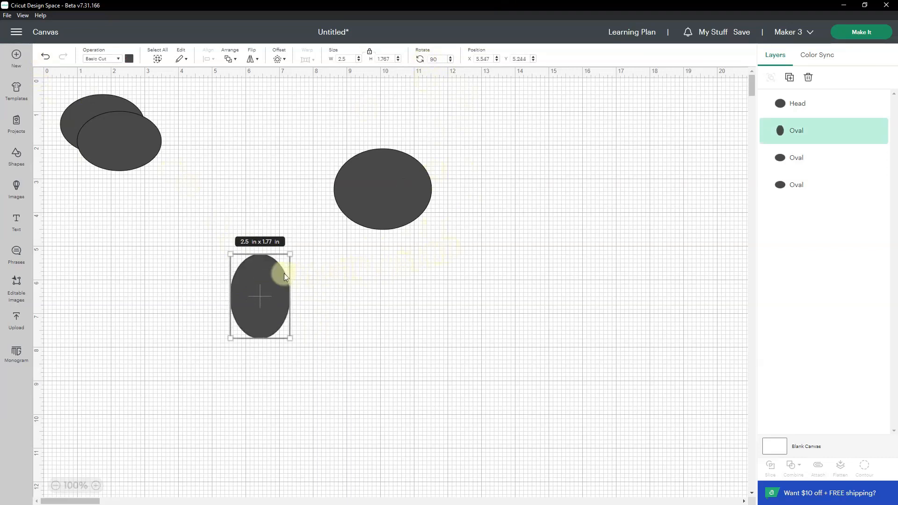
Step: Unlock the rotated oval's proportions and set its width to 4.2 in and height to 3.4 in
{"action": "left_click", "coordinate": [370, 52]}
{"action": "left_click_drag", "start_coordinate": [350, 59], "coordinate": [328, 60]}
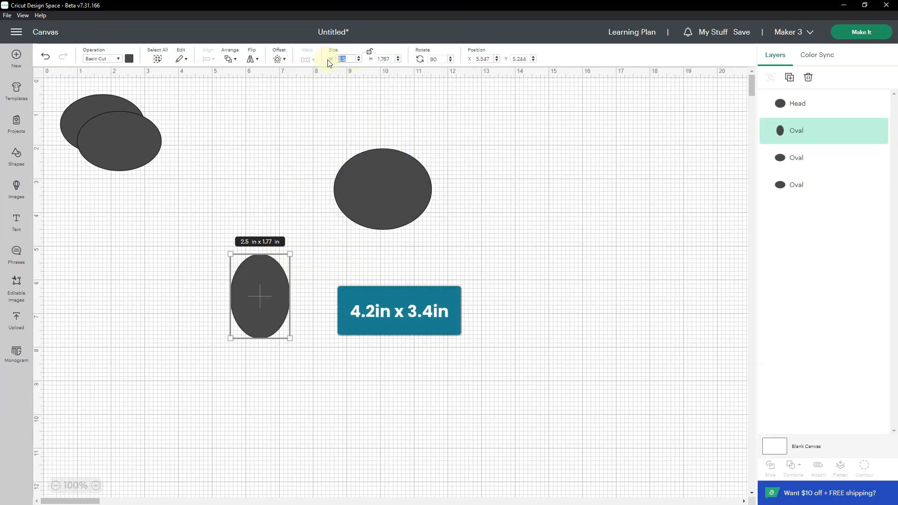
{"action": "type", "text": "4.2"}
{"action": "key", "text": "Tab"}
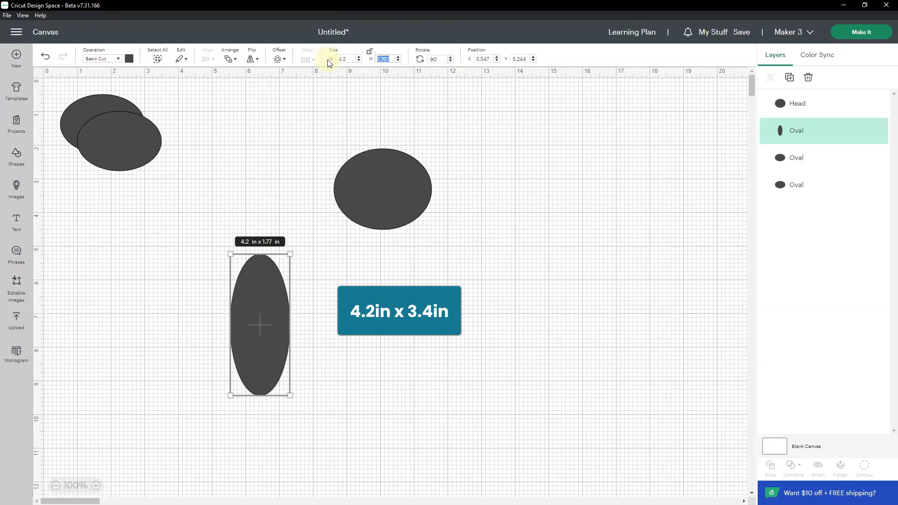
{"action": "type", "text": "3.4"}
{"action": "key", "text": "Return"}
Step: Position the large rotated oval under the Head oval with a slight overlap and rename its layer Body
{"action": "left_click_drag", "start_coordinate": [270, 317], "coordinate": [421, 276]}
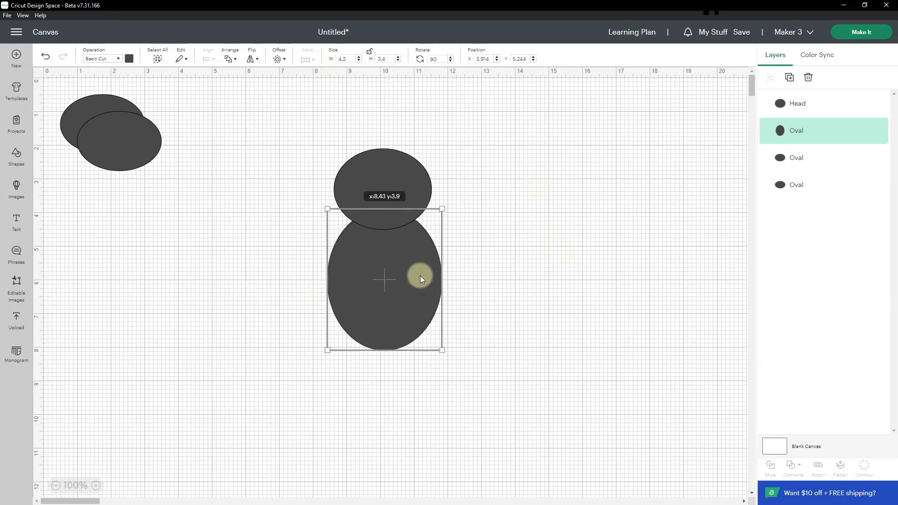
{"action": "double_click", "coordinate": [797, 132]}
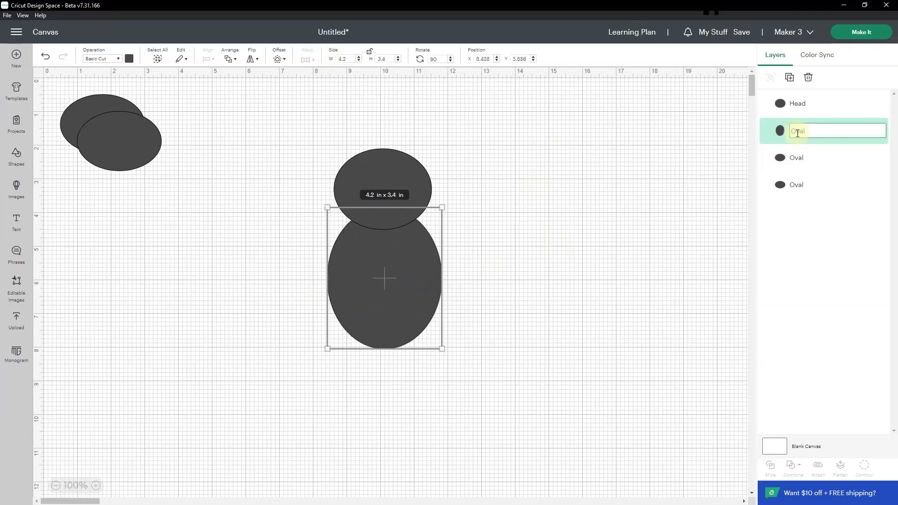
{"action": "key", "text": "Return"}
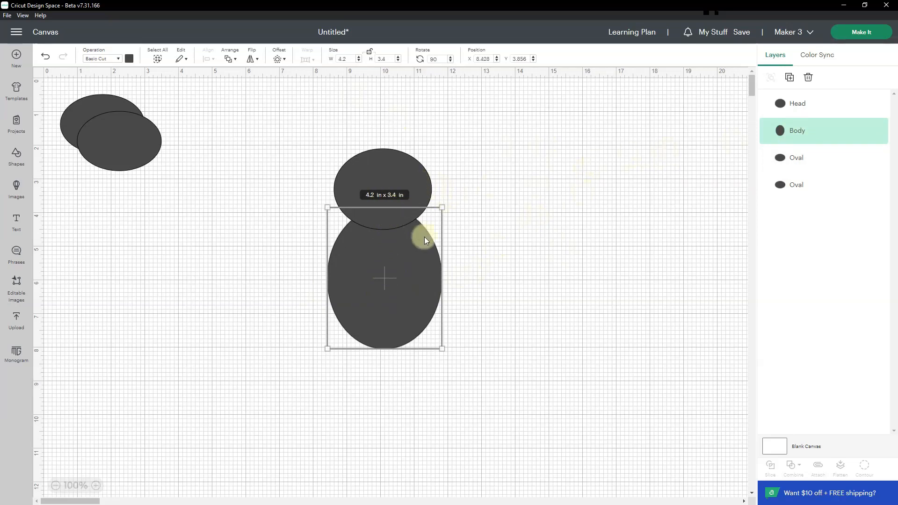
{"action": "left_click_drag", "start_coordinate": [425, 237], "coordinate": [412, 237]}
Step: Center the Head and Body ovals horizontally on each other and group them
{"action": "left_click", "coordinate": [484, 237]}
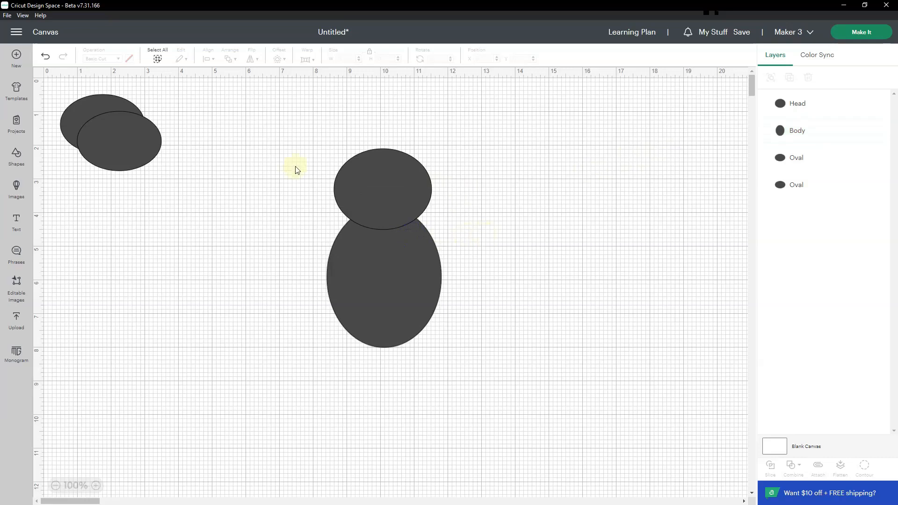
{"action": "left_click_drag", "start_coordinate": [288, 146], "coordinate": [506, 395]}
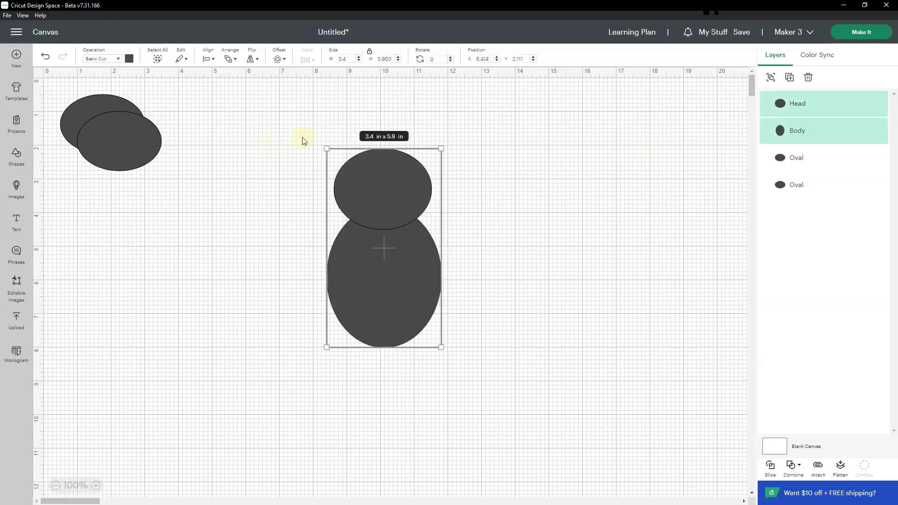
{"action": "left_click", "coordinate": [211, 60]}
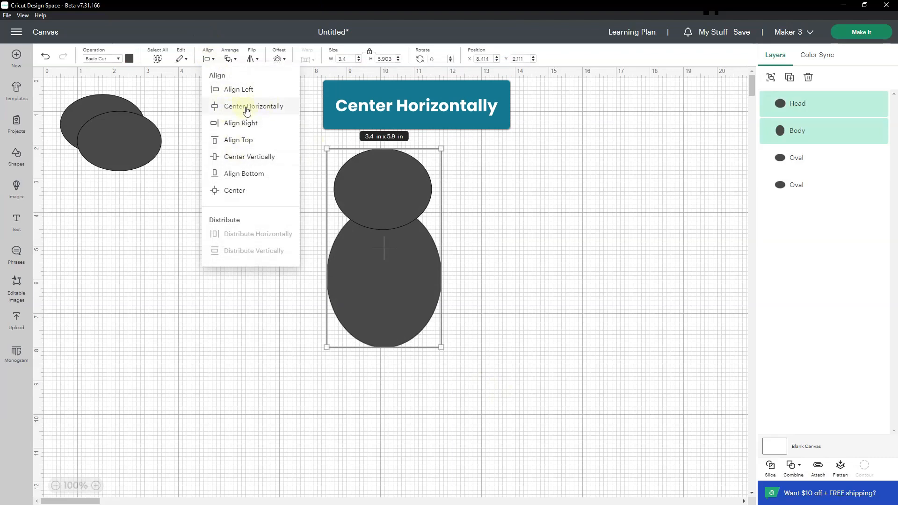
{"action": "left_click", "coordinate": [245, 106]}
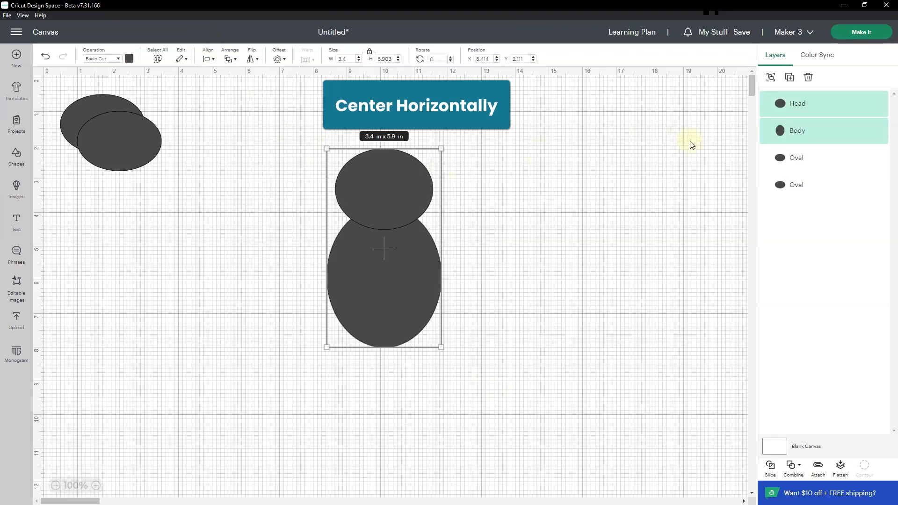
{"action": "left_click", "coordinate": [771, 79]}
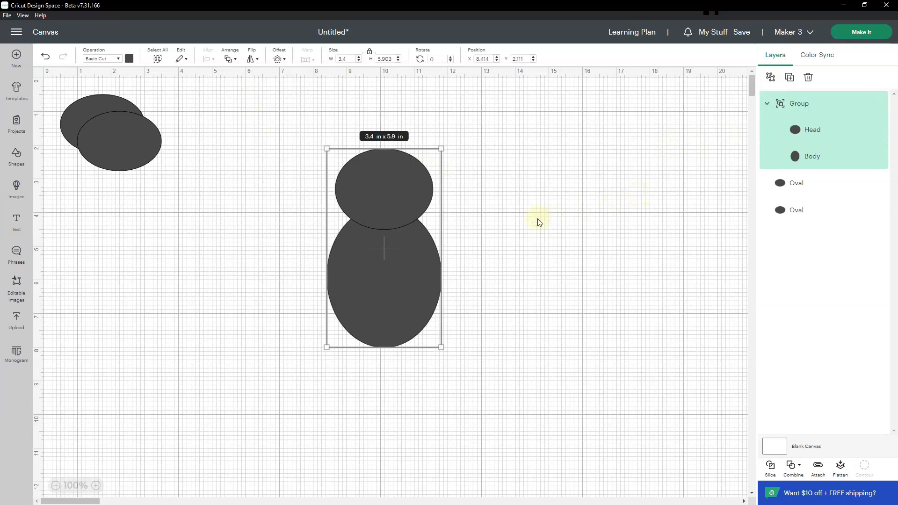
{"action": "left_click", "coordinate": [213, 195]}
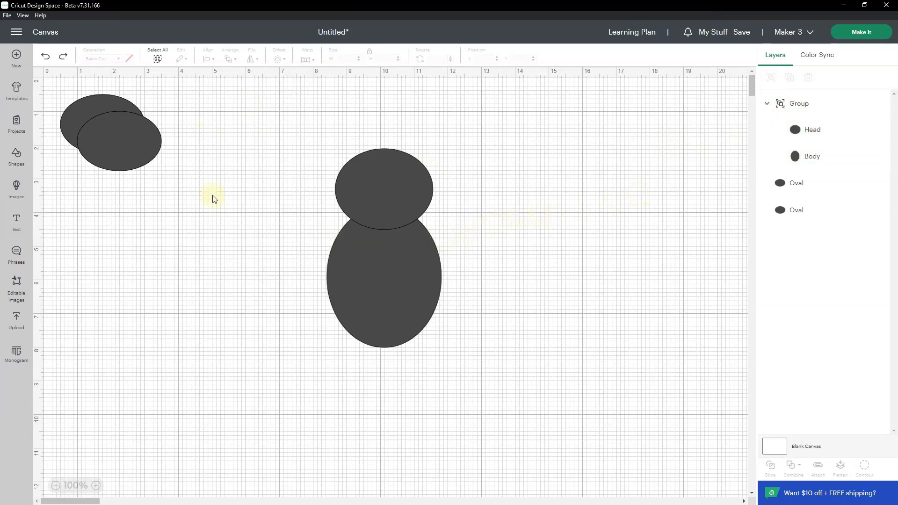
Step: Move the front oval of the remaining stack to an empty area below and rotate it to 90 degrees
{"action": "left_click_drag", "start_coordinate": [130, 139], "coordinate": [208, 234]}
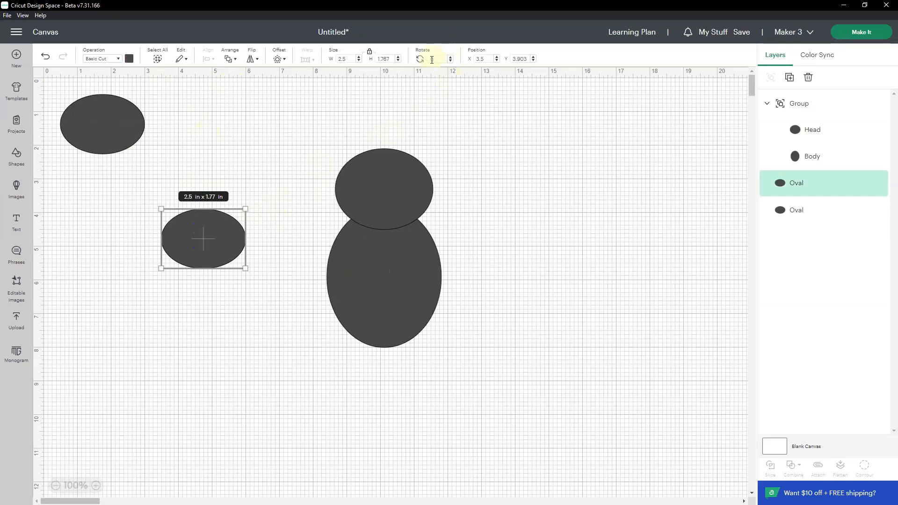
{"action": "type", "text": "90"}
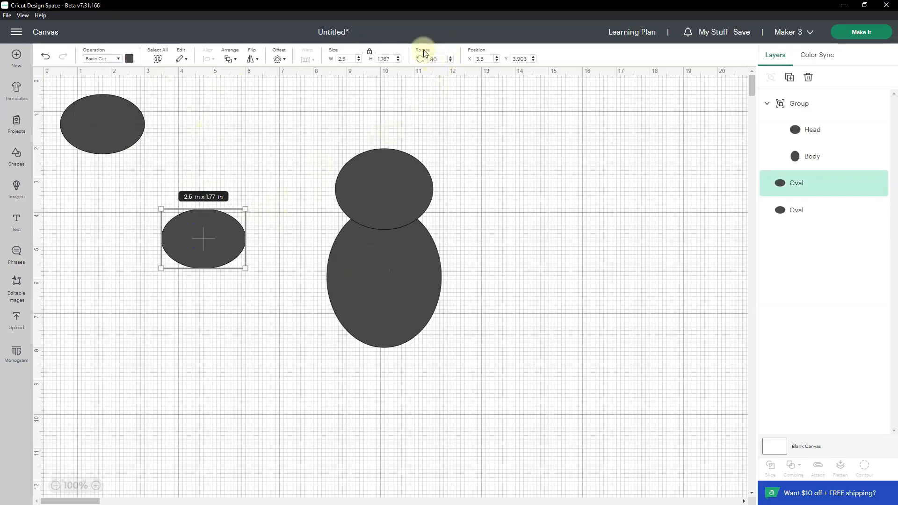
{"action": "key", "text": "Return"}
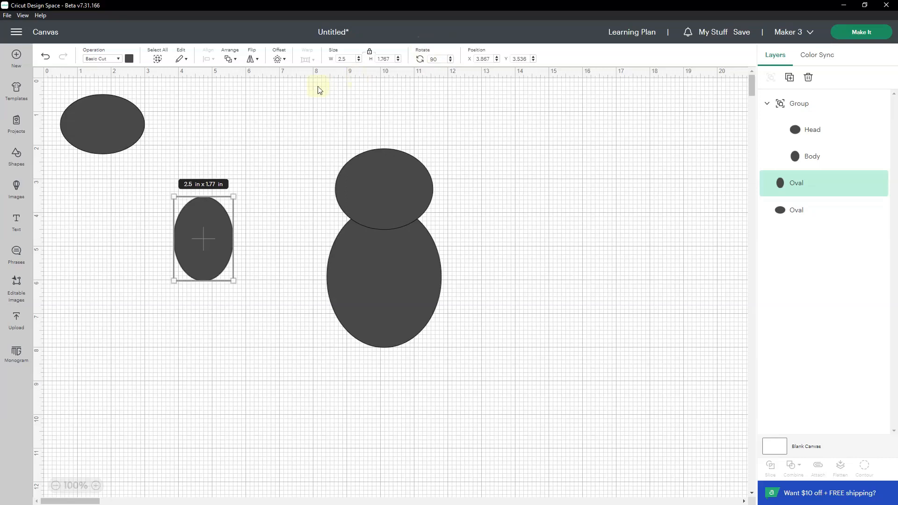
Step: Unlock the rotated oval's proportions, size it 1.25 in wide by 2.5 in high, relock them and rotate it upright to 180 degrees
{"action": "left_click", "coordinate": [370, 53]}
{"action": "left_click", "coordinate": [342, 59]}
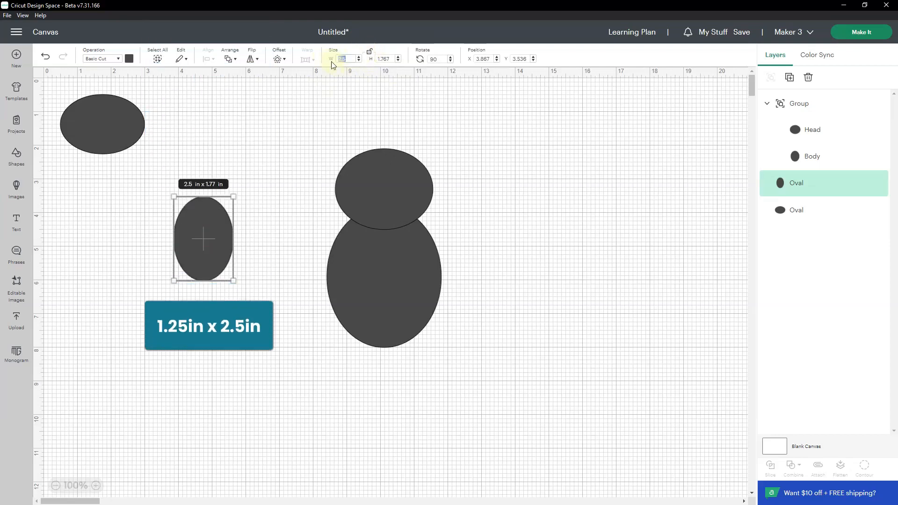
{"action": "type", "text": "1.25"}
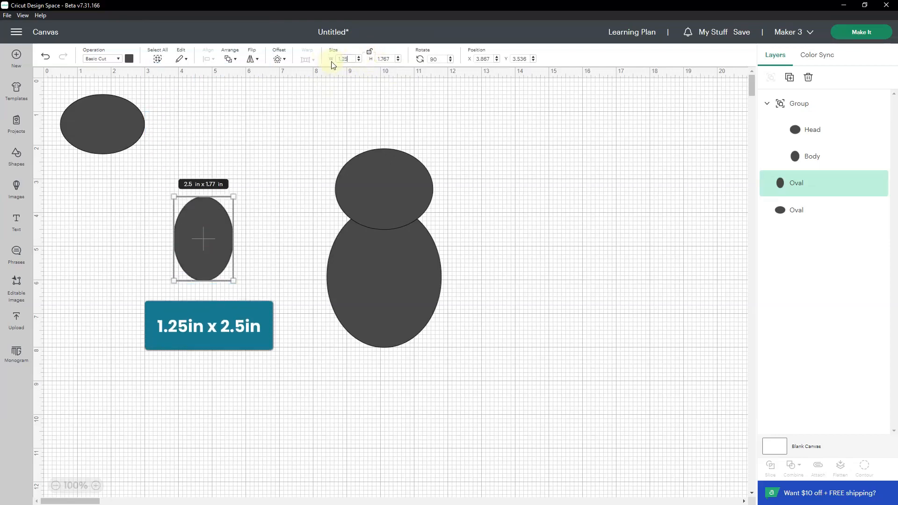
{"action": "key", "text": "Tab"}
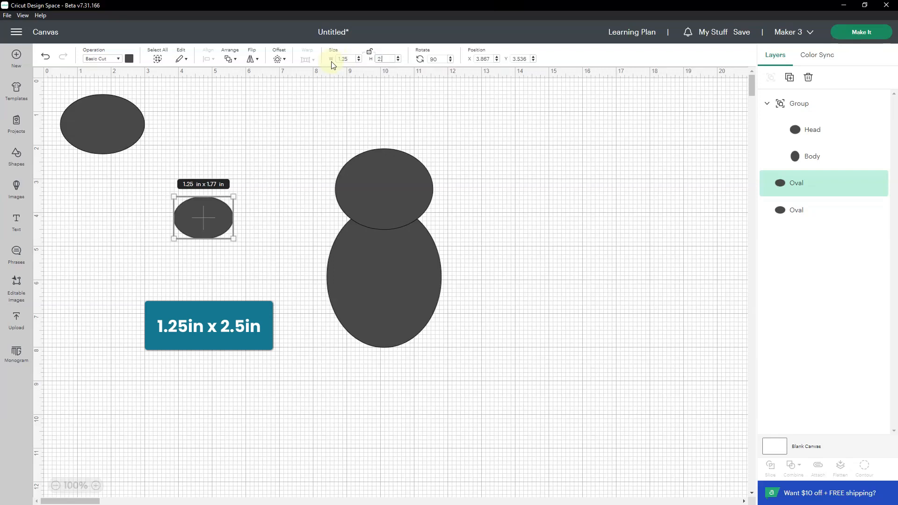
{"action": "key", "text": "Tab"}
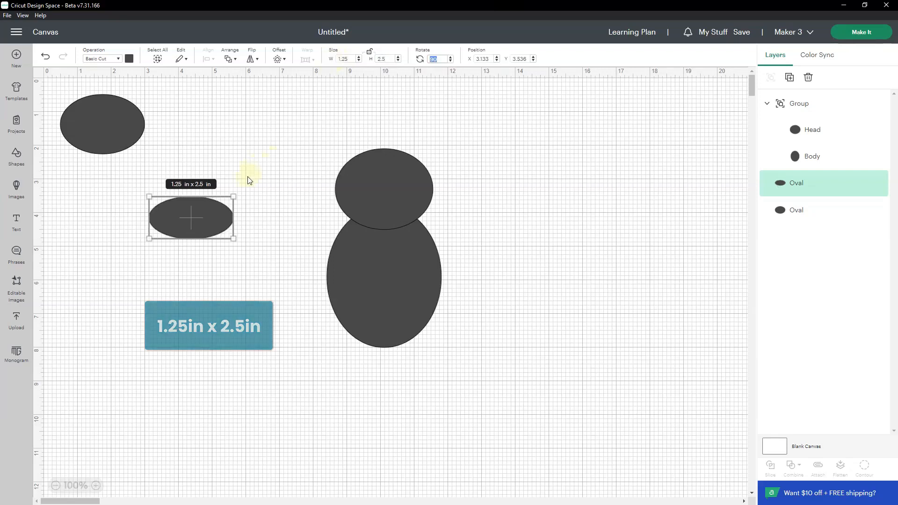
{"action": "left_click", "coordinate": [370, 55]}
{"action": "left_click_drag", "start_coordinate": [240, 188], "coordinate": [271, 267]}
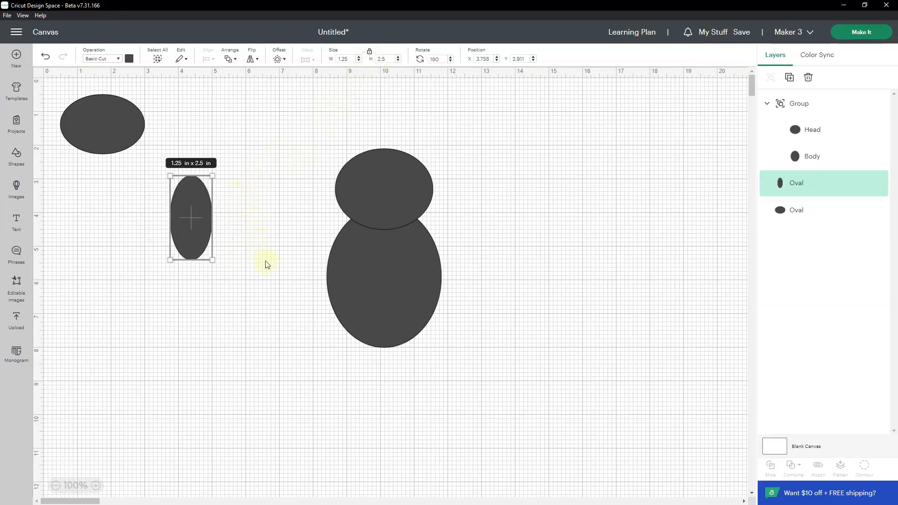
Step: Duplicate the narrow upright oval, place the copy to its left, and name the copy Left Ear and the original Right Ear
{"action": "key", "text": "ctrl+c"}
{"action": "key", "text": "ctrl+v"}
{"action": "left_click_drag", "start_coordinate": [158, 207], "coordinate": [137, 225]}
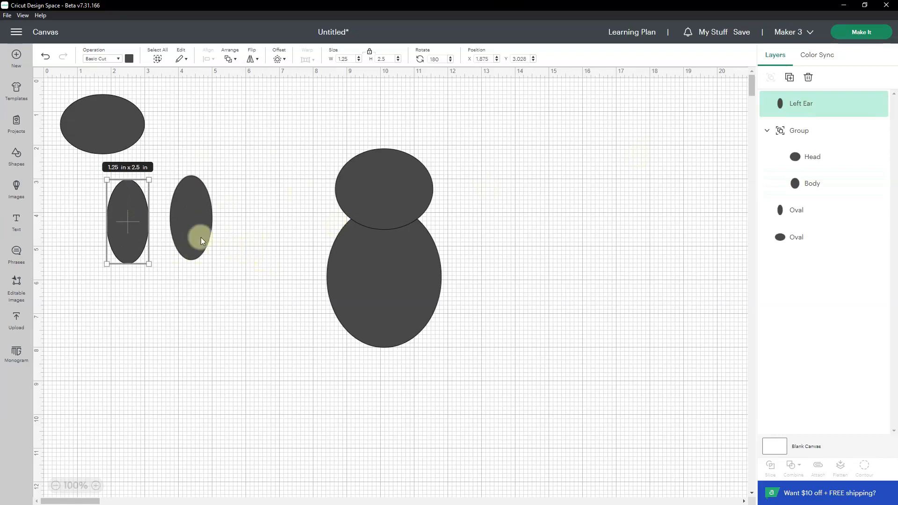
{"action": "left_click", "coordinate": [201, 237]}
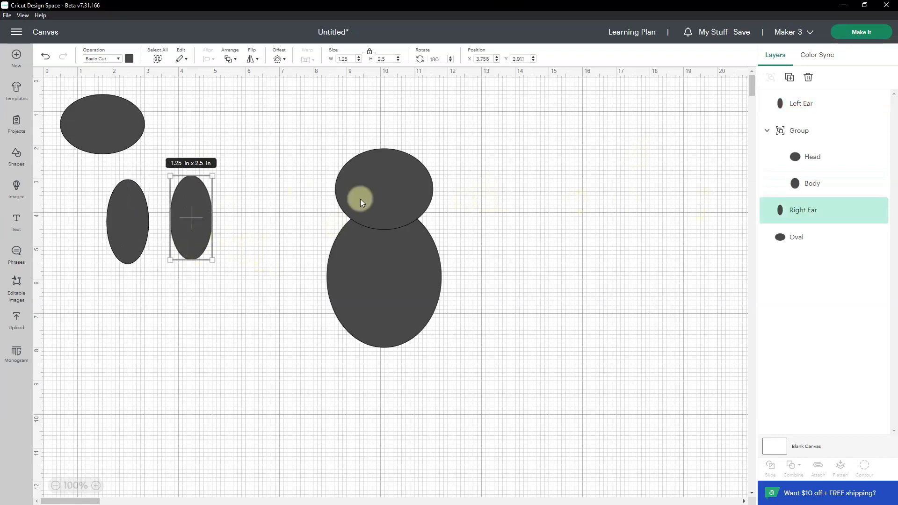
{"action": "left_click_drag", "start_coordinate": [195, 222], "coordinate": [208, 226]}
{"action": "left_click", "coordinate": [133, 199]}
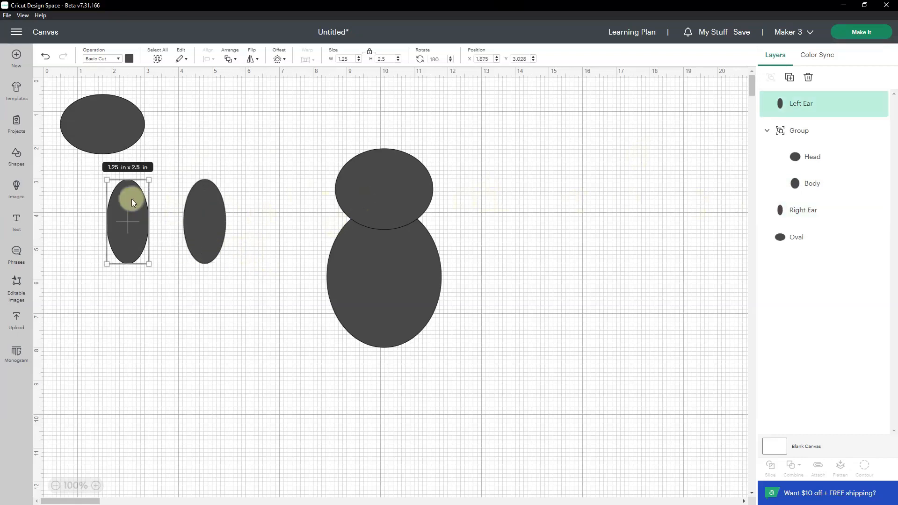
Step: Tilt the ears outward by rotating Right Ear to about 202.5 degrees and Left Ear to about 157.5 degrees
{"action": "left_click", "coordinate": [209, 217]}
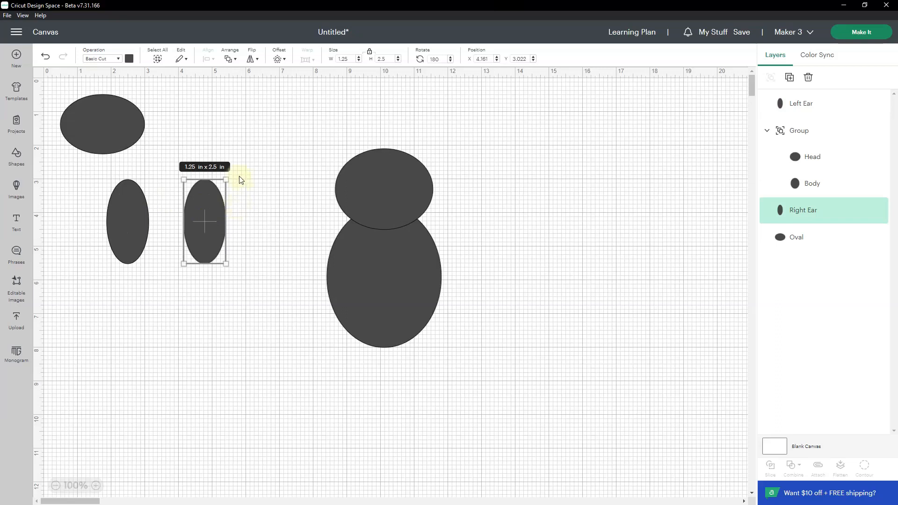
{"action": "left_click_drag", "start_coordinate": [237, 178], "coordinate": [243, 182]}
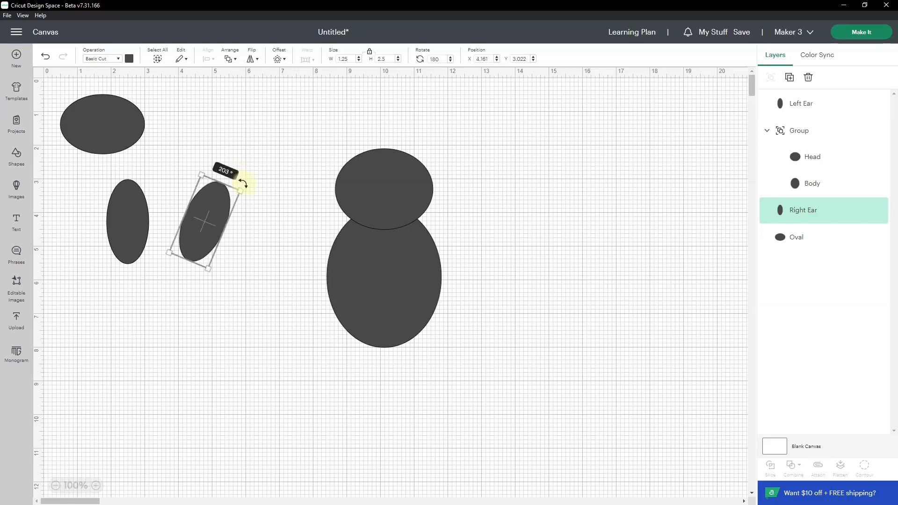
{"action": "left_click_drag", "start_coordinate": [243, 183], "coordinate": [244, 182]}
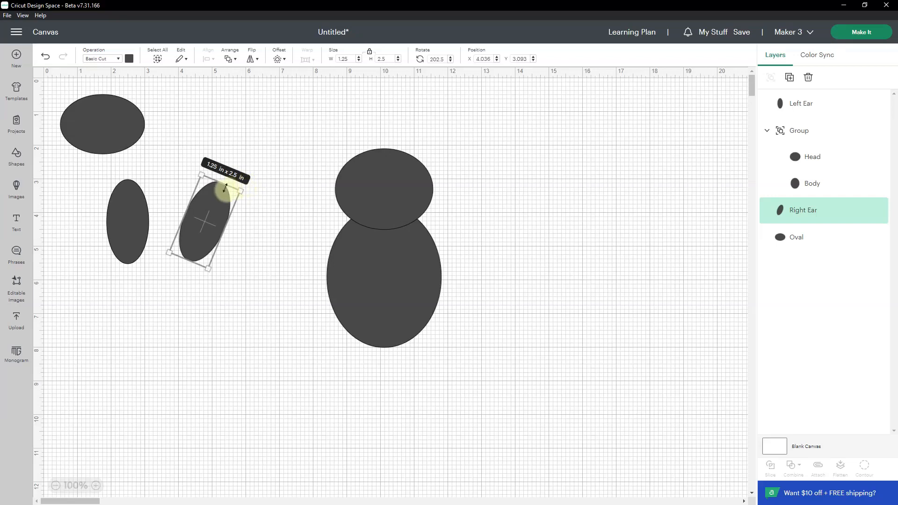
{"action": "left_click", "coordinate": [113, 215]}
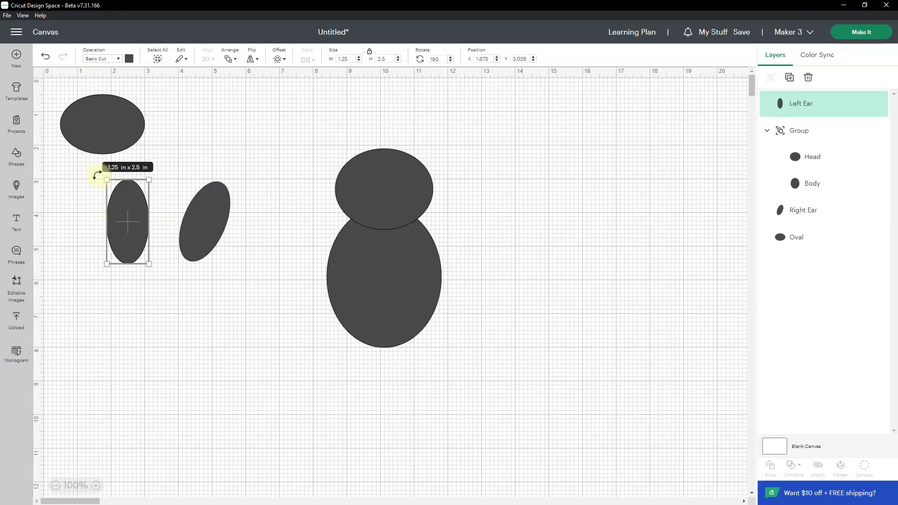
{"action": "left_click_drag", "start_coordinate": [97, 175], "coordinate": [84, 179]}
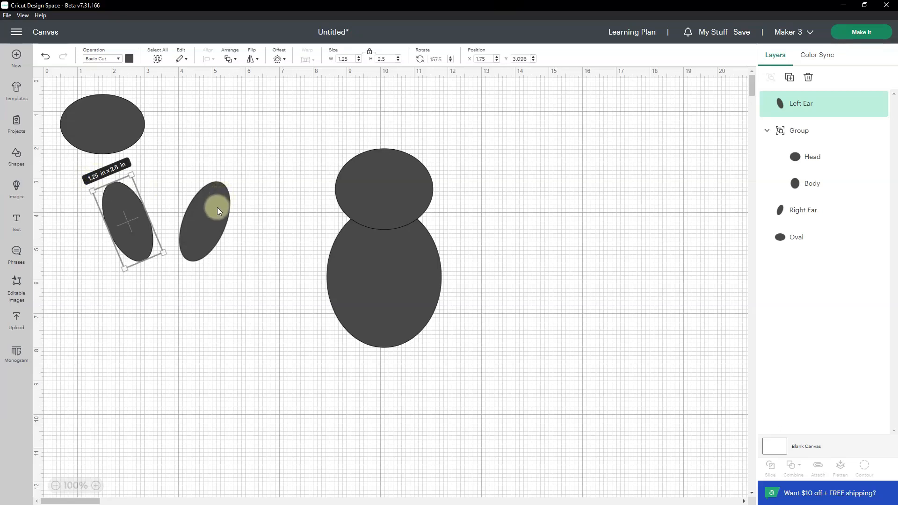
Step: Move Right Ear and Left Ear onto the top of the bunny's head so their lower ends overlap it
{"action": "left_click_drag", "start_coordinate": [217, 207], "coordinate": [423, 112]}
{"action": "left_click", "coordinate": [144, 225]}
{"action": "left_click_drag", "start_coordinate": [133, 230], "coordinate": [355, 150]}
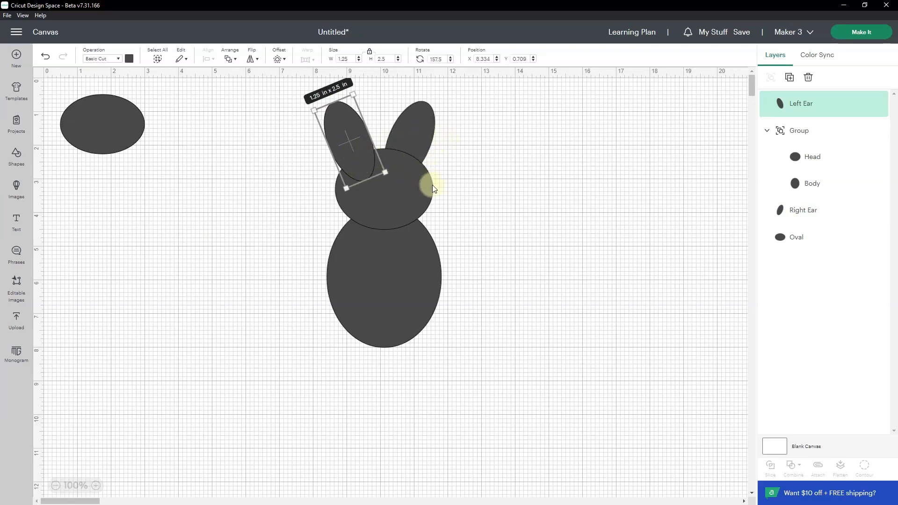
Step: Align the tops of the two ears with each other and group them
{"action": "left_click", "coordinate": [416, 142], "text": "shift"}
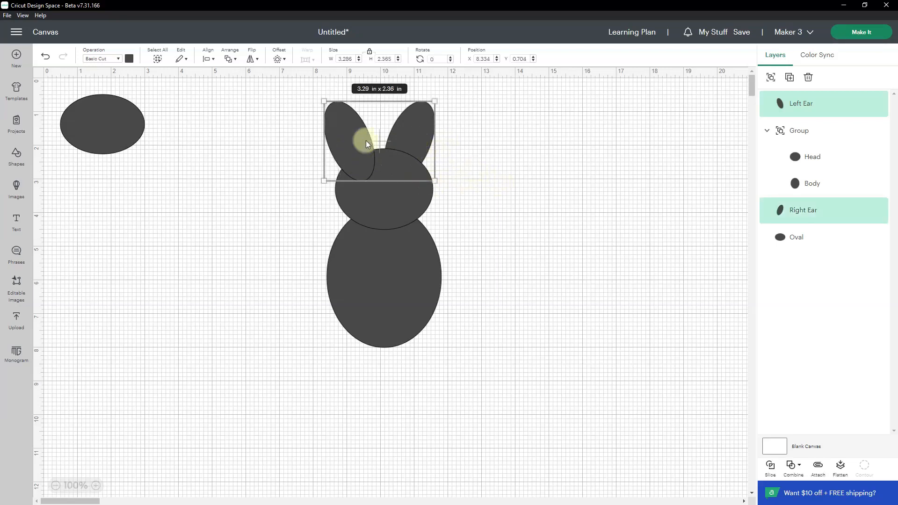
{"action": "left_click", "coordinate": [208, 59]}
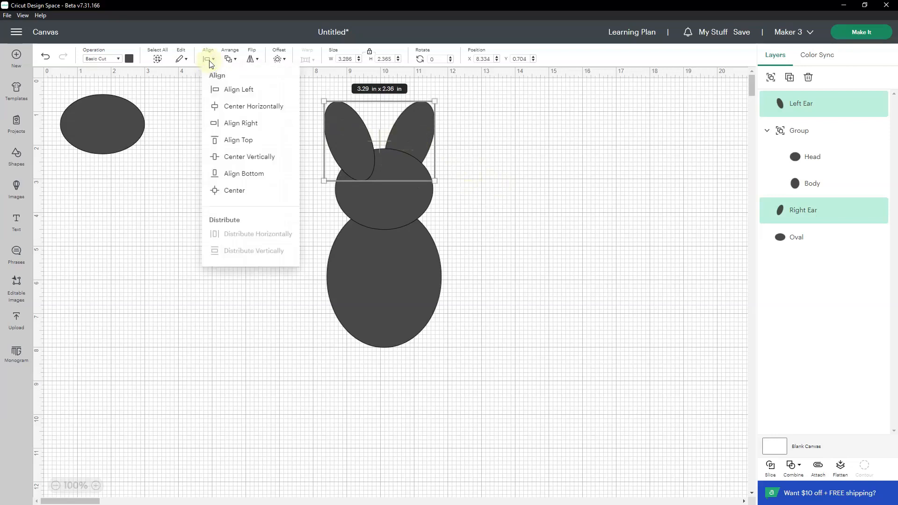
{"action": "left_click", "coordinate": [235, 142]}
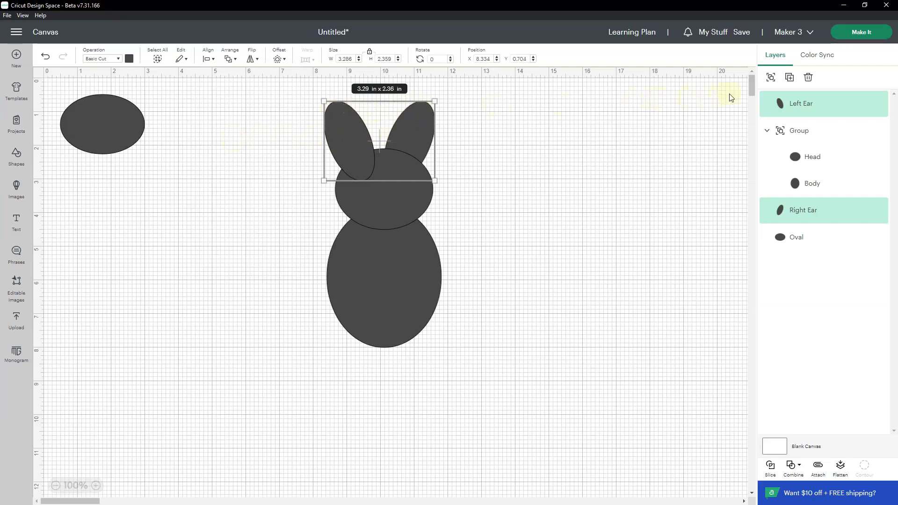
{"action": "left_click", "coordinate": [771, 77]}
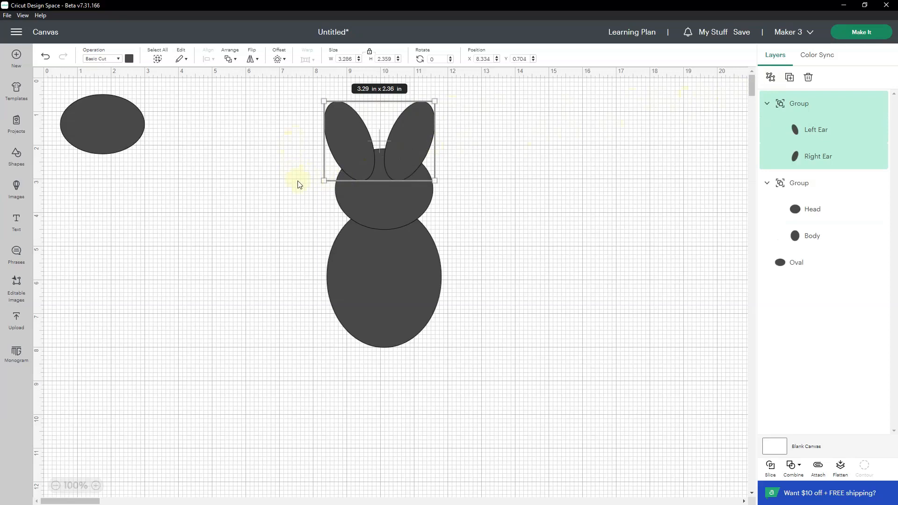
Step: Center the ears group horizontally with the Head and Body group
{"action": "left_click", "coordinate": [810, 186], "text": "shift"}
{"action": "left_click", "coordinate": [209, 56]}
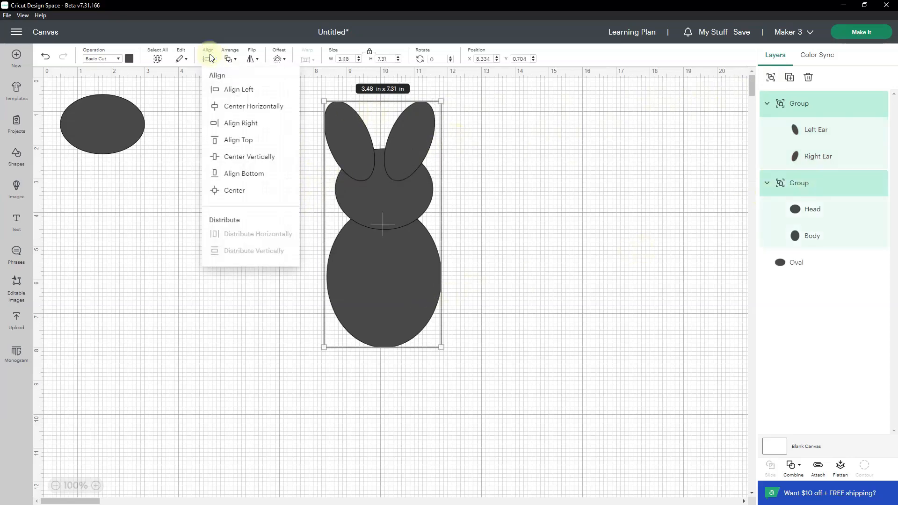
{"action": "left_click", "coordinate": [256, 110]}
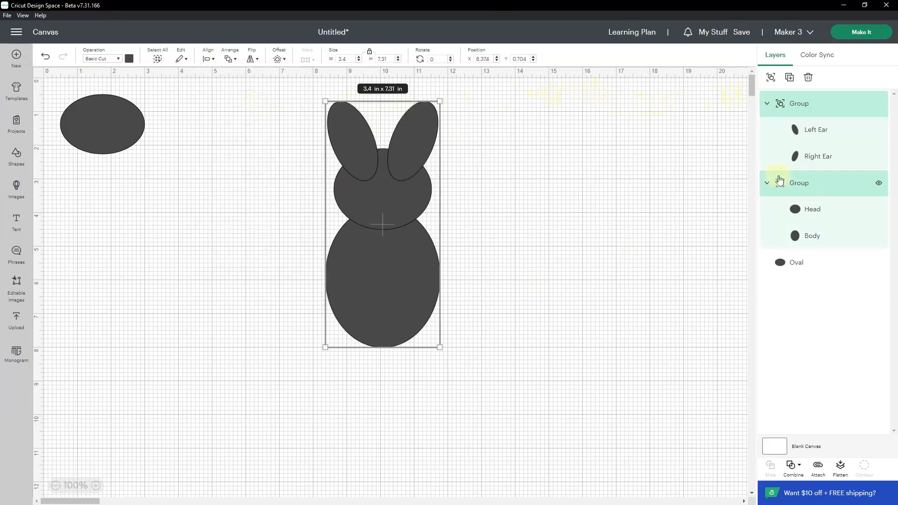
Step: Weld the ears, head and body into one bunny shape and move it closer to the remaining oval
{"action": "left_click", "coordinate": [795, 468]}
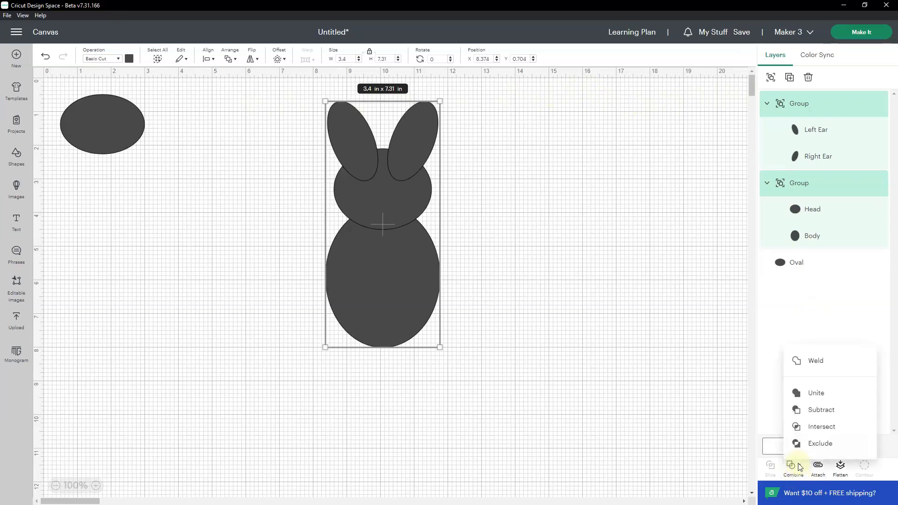
{"action": "left_click", "coordinate": [823, 363]}
{"action": "left_click_drag", "start_coordinate": [409, 330], "coordinate": [307, 342]}
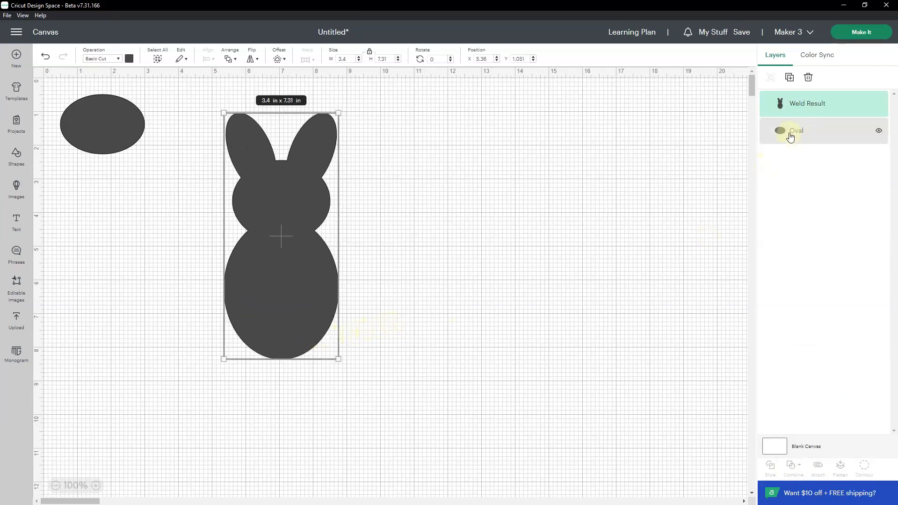
Step: Color the remaining oval white, unlock its proportions and set its size to 1 in wide by 1 in high
{"action": "left_click", "coordinate": [112, 134]}
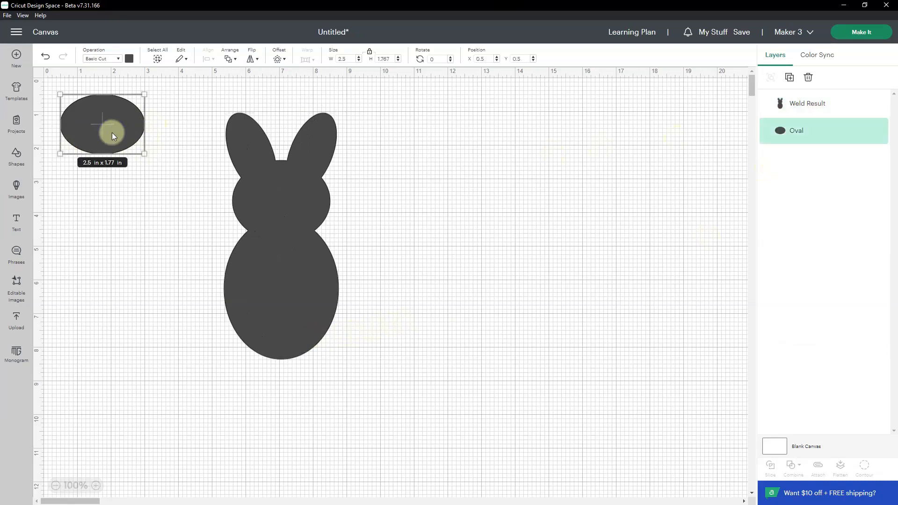
{"action": "left_click", "coordinate": [130, 60]}
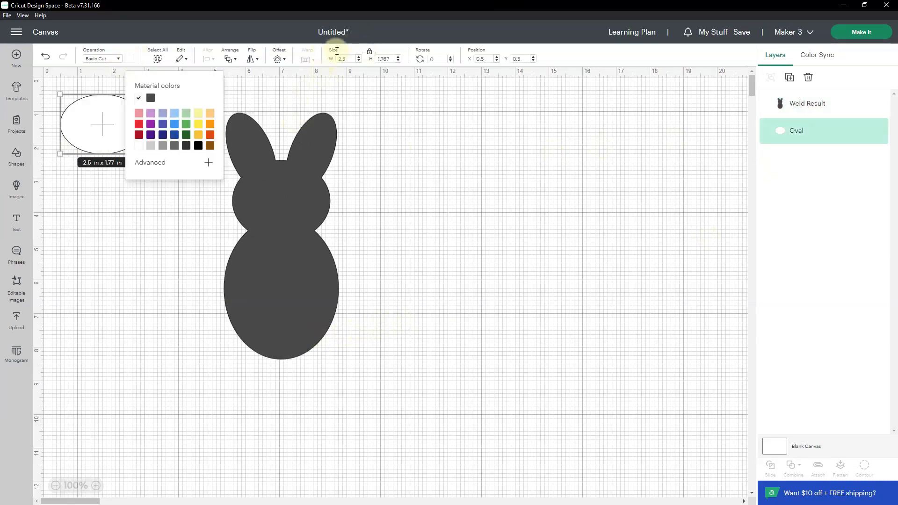
{"action": "left_click", "coordinate": [370, 53]}
{"action": "left_click_drag", "start_coordinate": [347, 59], "coordinate": [320, 64]}
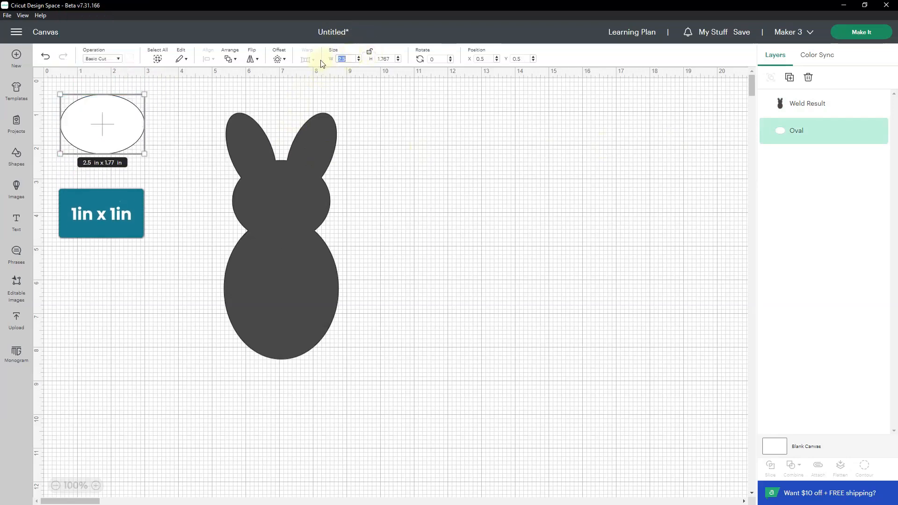
{"action": "type", "text": "1"}
{"action": "key", "text": "Tab"}
{"action": "type", "text": "1"}
{"action": "key", "text": "Tab"}
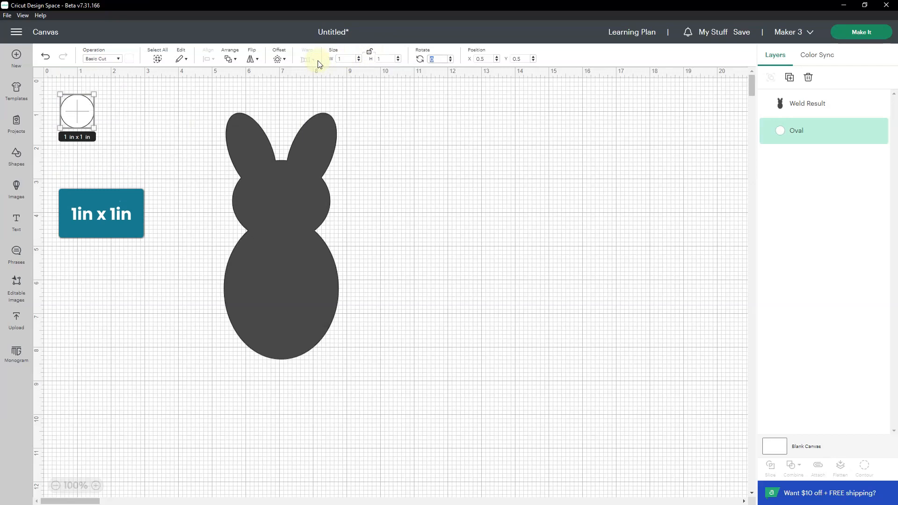
Step: Move the white oval onto the lower part of the bunny's body and rename the welded bunny layer "Bubby Body"
{"action": "left_click_drag", "start_coordinate": [83, 120], "coordinate": [286, 343]}
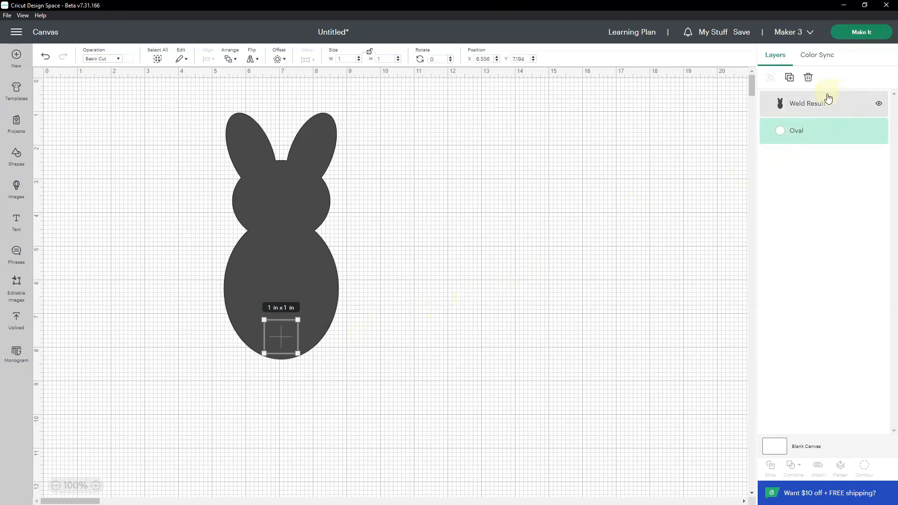
{"action": "double_click", "coordinate": [810, 104]}
{"action": "type", "text": "B"}
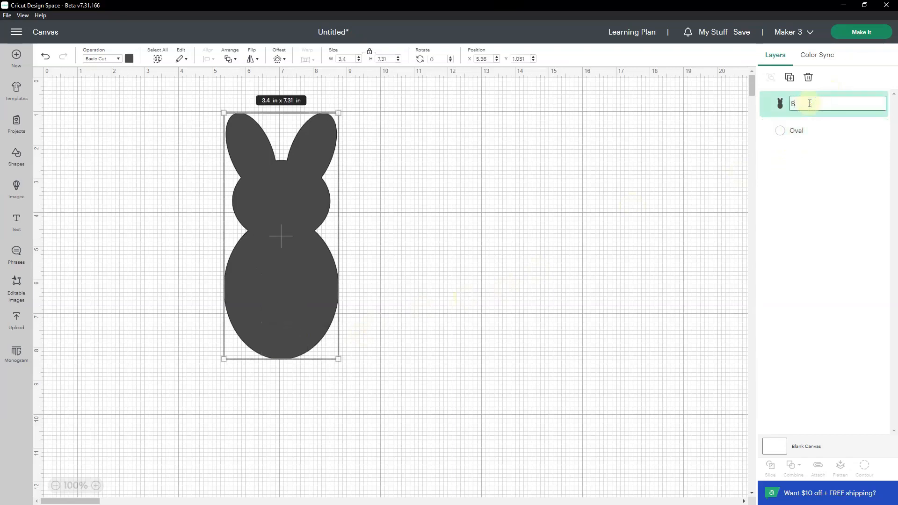
{"action": "type", "text": "ubby Body"}
{"action": "key", "text": "Return"}
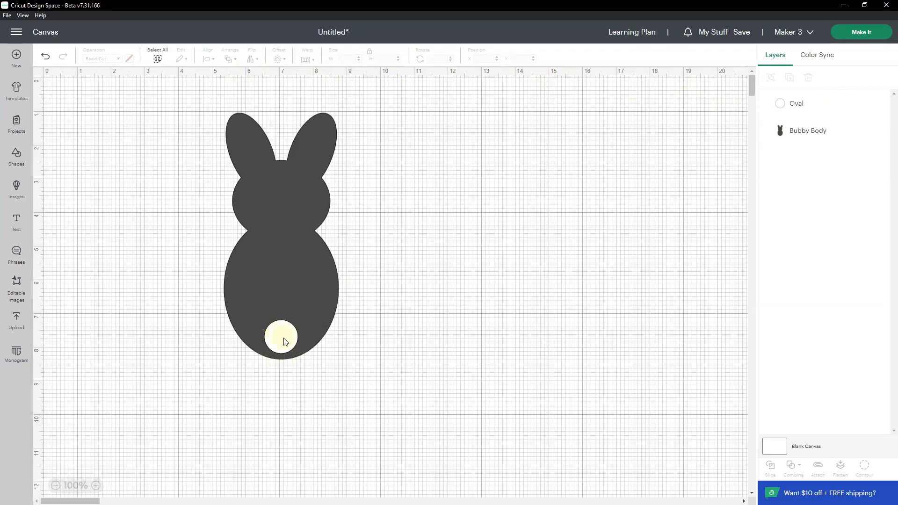
Step: Nudge the white oval slightly lower on the bunny's body and rename its layer "Bunny Tail"
{"action": "left_click_drag", "start_coordinate": [281, 342], "coordinate": [280, 344]}
{"action": "left_click", "coordinate": [400, 325]}
{"action": "left_click_drag", "start_coordinate": [182, 98], "coordinate": [427, 391]}
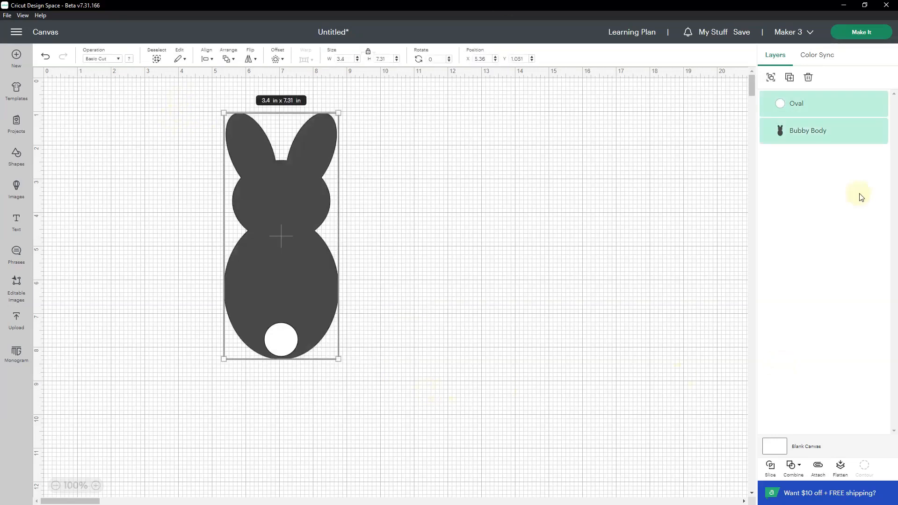
{"action": "double_click", "coordinate": [797, 103]}
{"action": "type", "text": "Bunny Tail"}
{"action": "key", "text": "Return"}
Step: Center the Bunny Tail and Bubby Body horizontally with each other and group them
{"action": "left_click", "coordinate": [828, 132], "text": "shift"}
{"action": "left_click", "coordinate": [206, 58]}
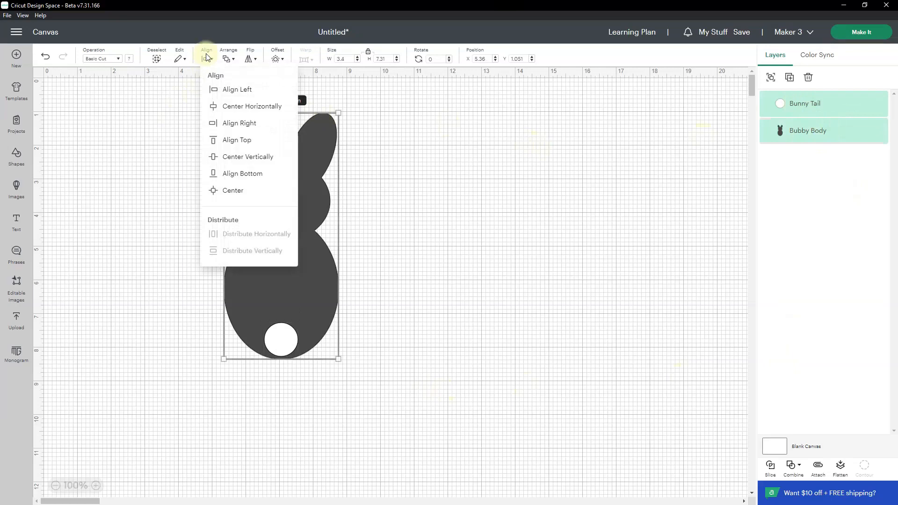
{"action": "left_click", "coordinate": [263, 106]}
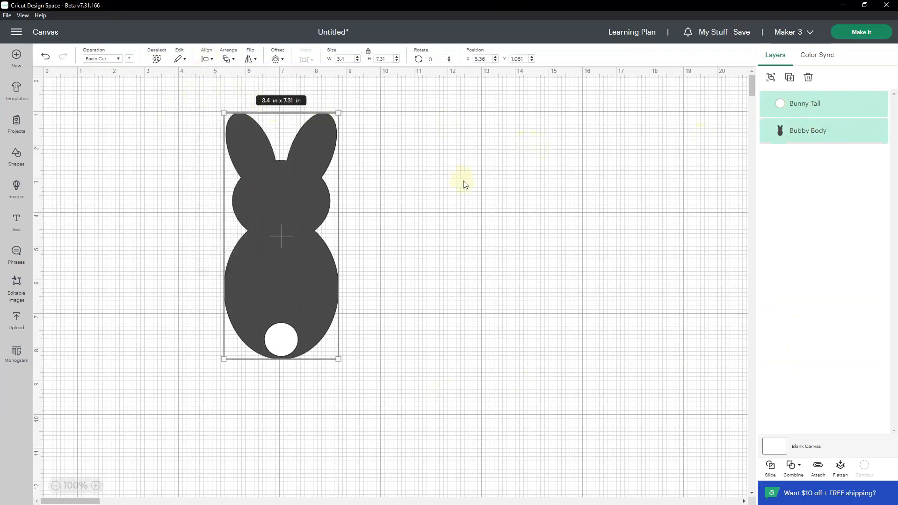
{"action": "left_click", "coordinate": [772, 78]}
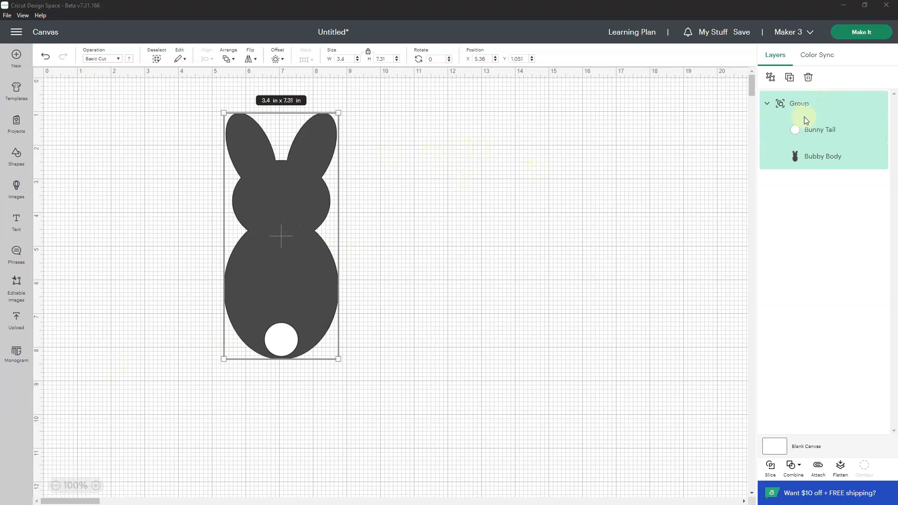
Step: Duplicate the bunny group four times and arrange the five bunnies side by side in a row across the canvas
{"action": "left_click", "coordinate": [791, 78]}
{"action": "left_click", "coordinate": [791, 77]}
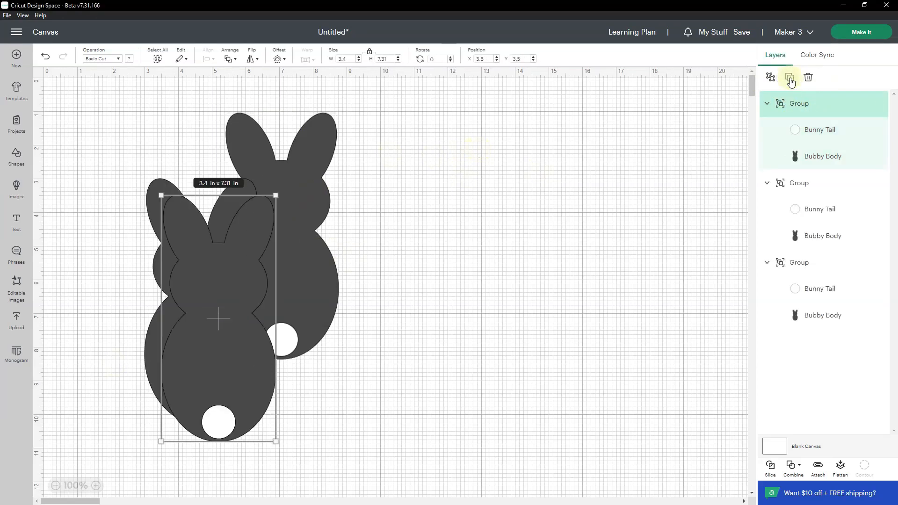
{"action": "left_click", "coordinate": [790, 77]}
{"action": "left_click", "coordinate": [790, 77]}
{"action": "left_click_drag", "start_coordinate": [271, 319], "coordinate": [423, 223]}
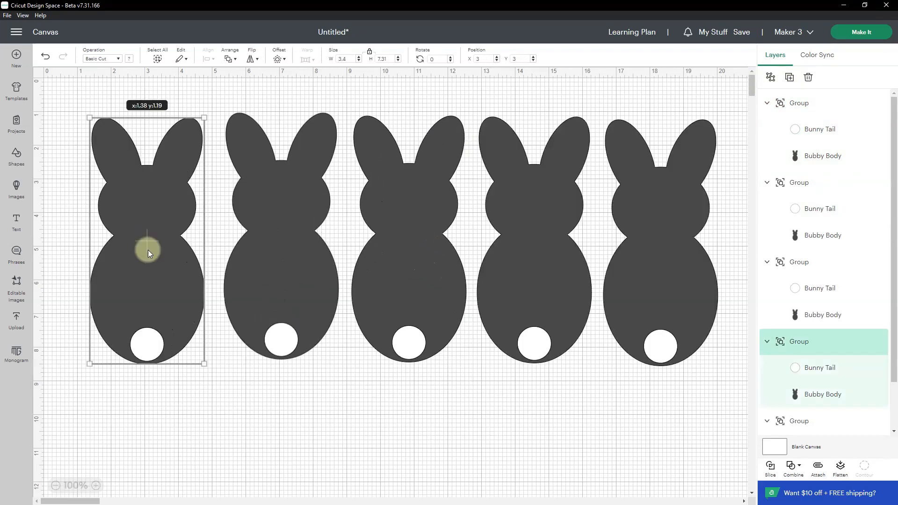
{"action": "left_click_drag", "start_coordinate": [148, 250], "coordinate": [156, 251]}
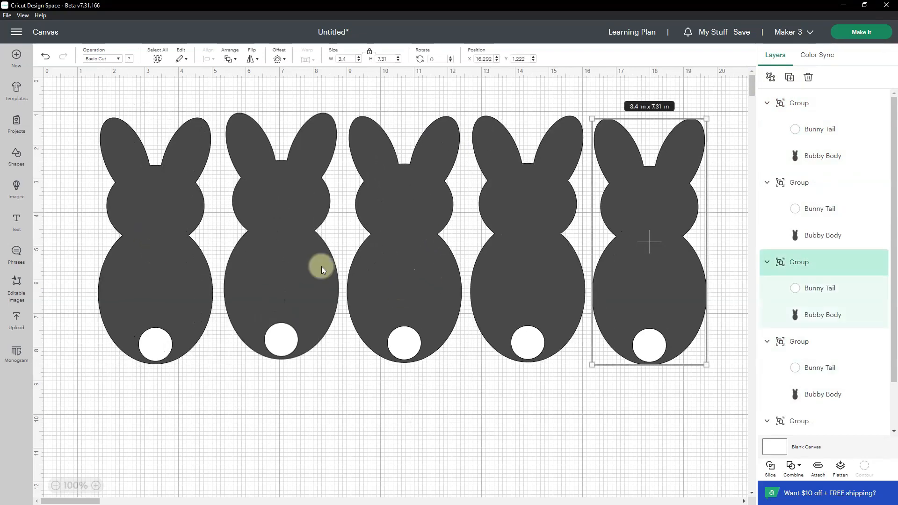
Step: Select all five bunnies and align their bottom edges
{"action": "left_click", "coordinate": [50, 114]}
{"action": "left_click_drag", "start_coordinate": [62, 101], "coordinate": [368, 223]}
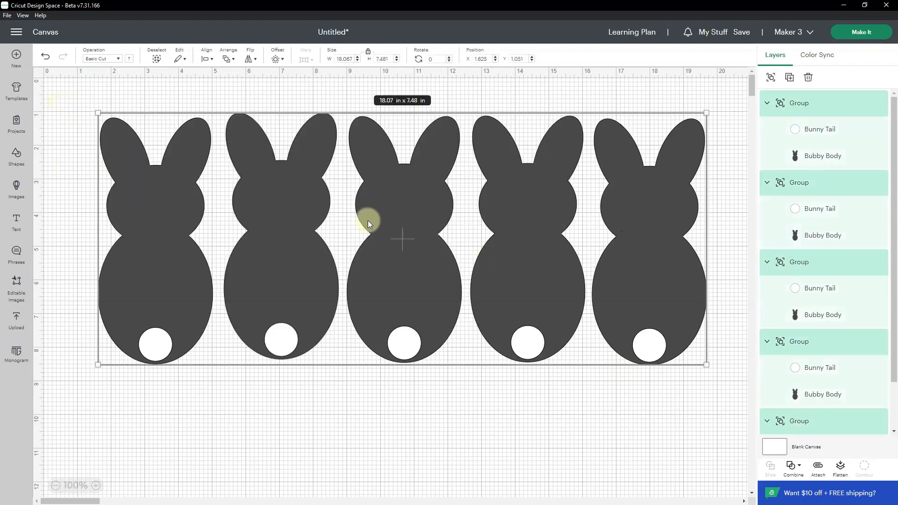
{"action": "left_click", "coordinate": [207, 60]}
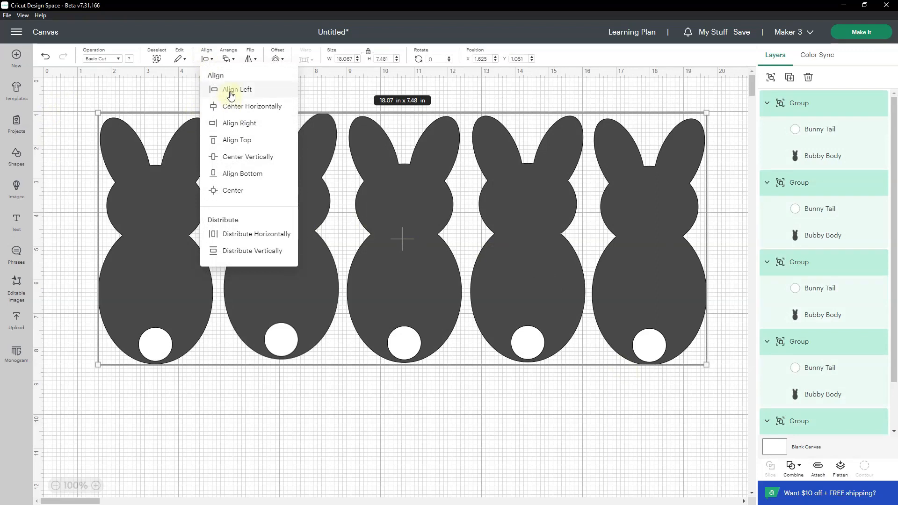
{"action": "left_click", "coordinate": [234, 174]}
Step: Distribute the five bunnies horizontally and group them together
{"action": "left_click", "coordinate": [212, 59]}
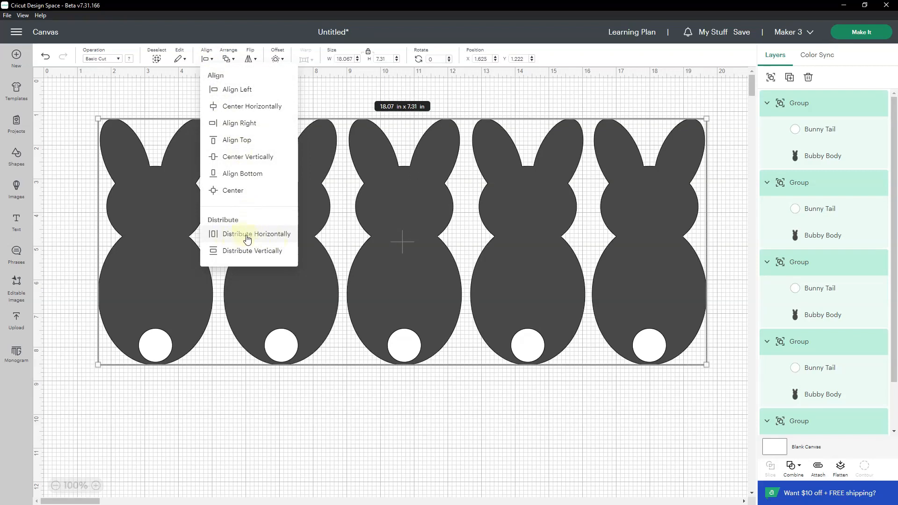
{"action": "left_click", "coordinate": [250, 237]}
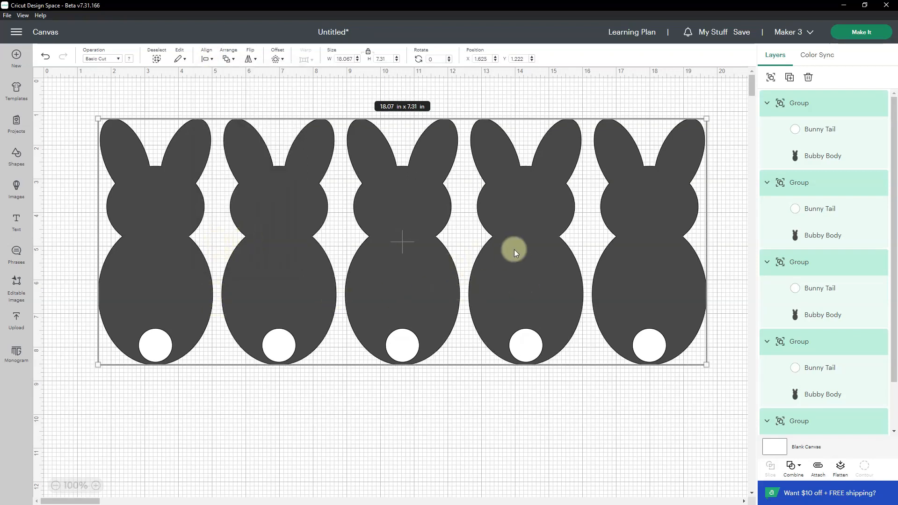
{"action": "key", "text": "ctrl+g"}
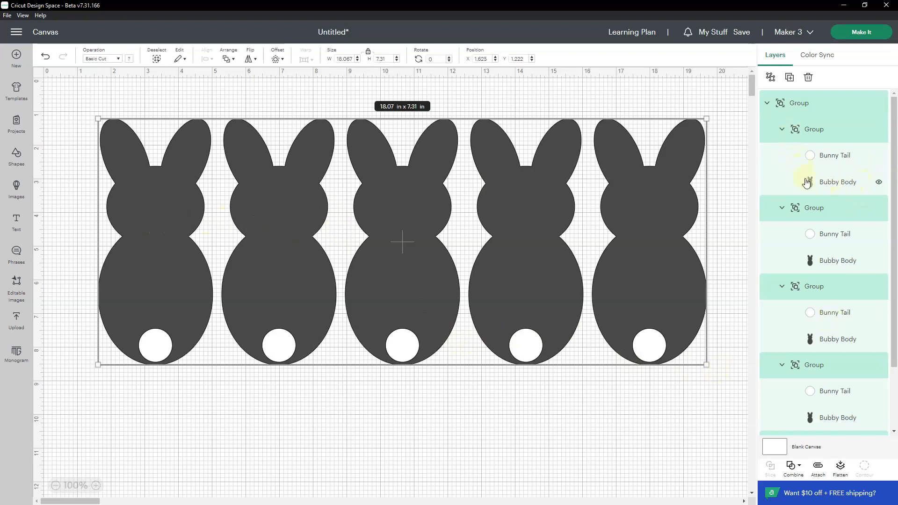
Step: Color the middle bunny's body green, rename its group "Green Bunny" and collapse it
{"action": "left_click", "coordinate": [832, 181]}
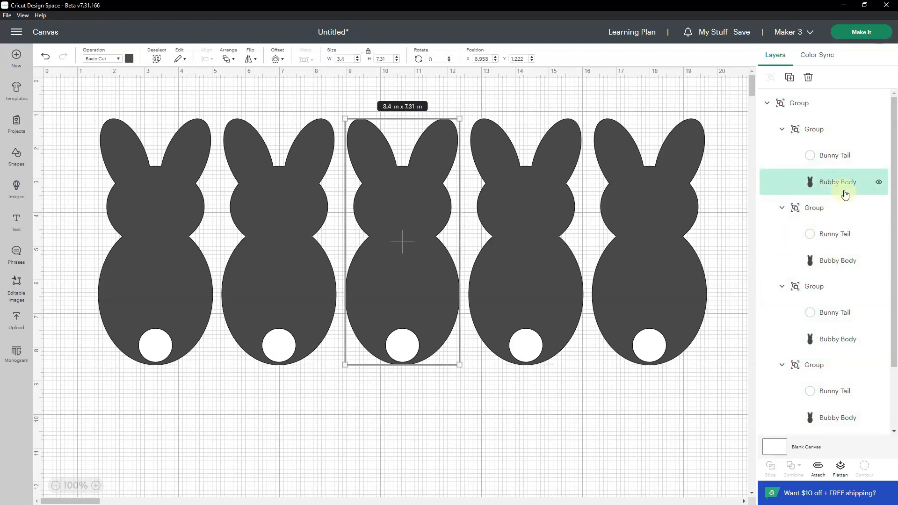
{"action": "left_click", "coordinate": [824, 260]}
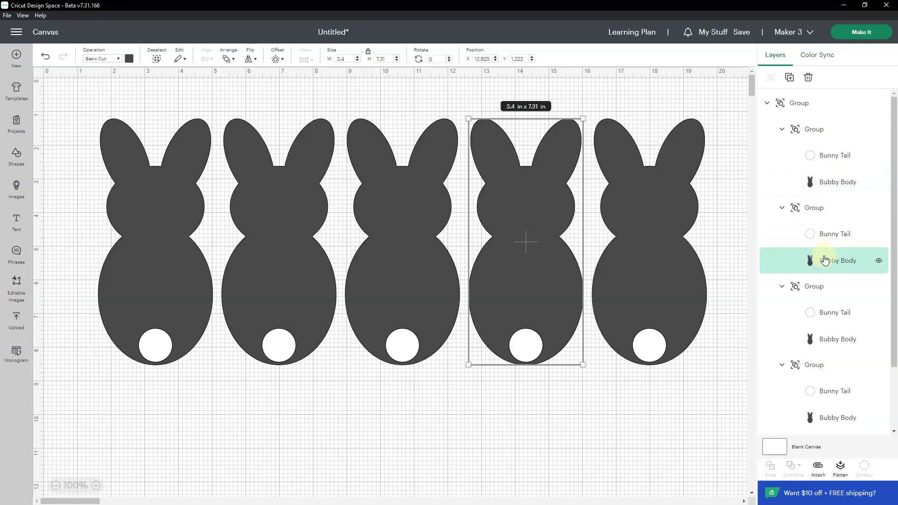
{"action": "left_click", "coordinate": [826, 185]}
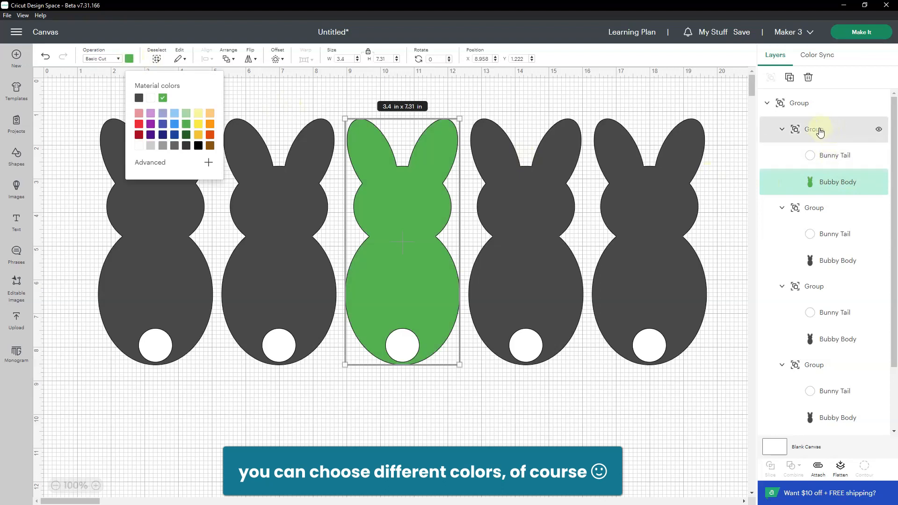
{"action": "double_click", "coordinate": [820, 128]}
{"action": "type", "text": "Green Bunny"}
{"action": "key", "text": "Return"}
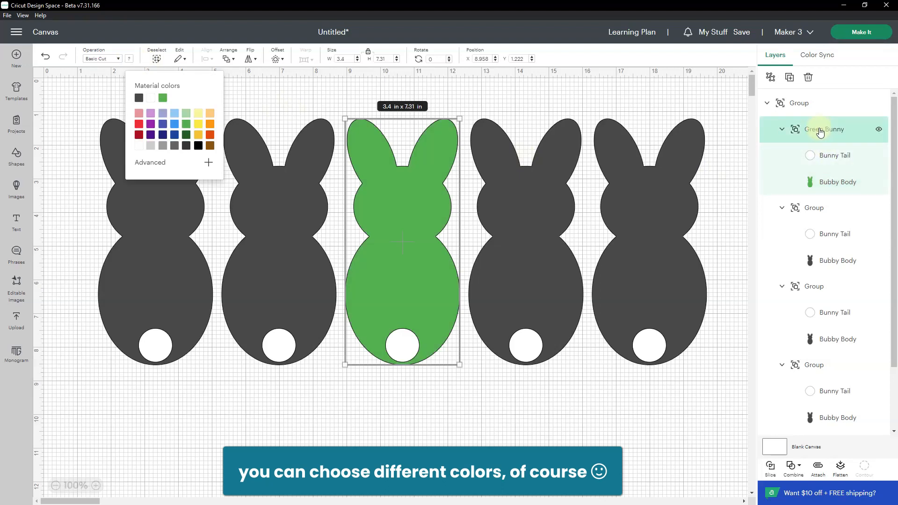
{"action": "left_click", "coordinate": [782, 130]}
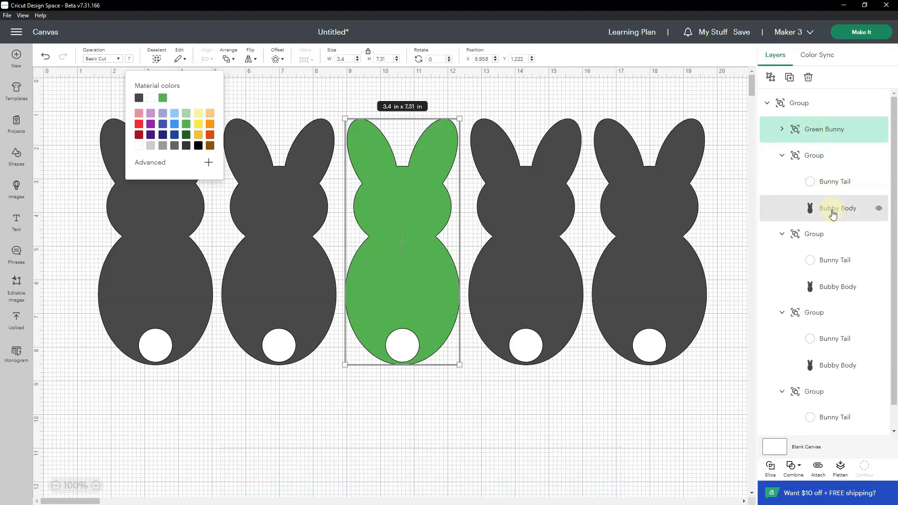
Step: Color the body of the bunny to the right of the green one yellow and rename its group "Yellow Bunny"
{"action": "left_click", "coordinate": [824, 211]}
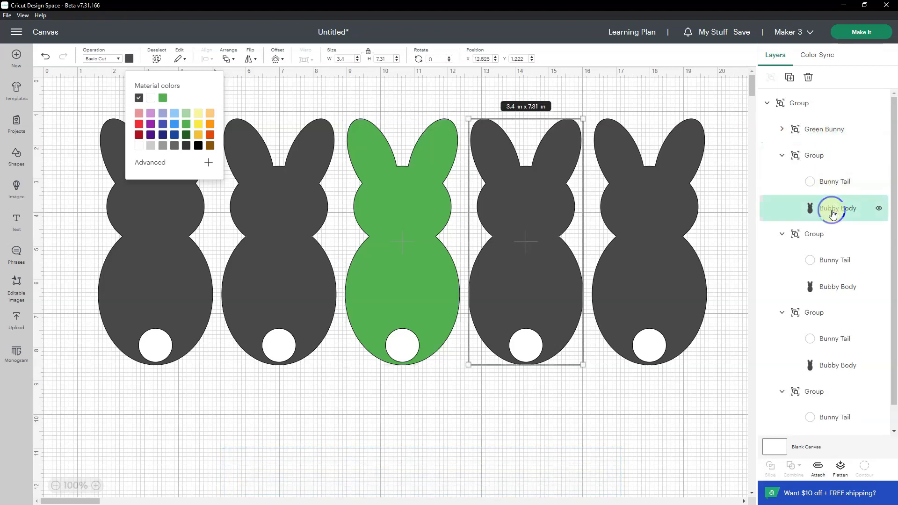
{"action": "left_click", "coordinate": [202, 125]}
{"action": "double_click", "coordinate": [816, 156]}
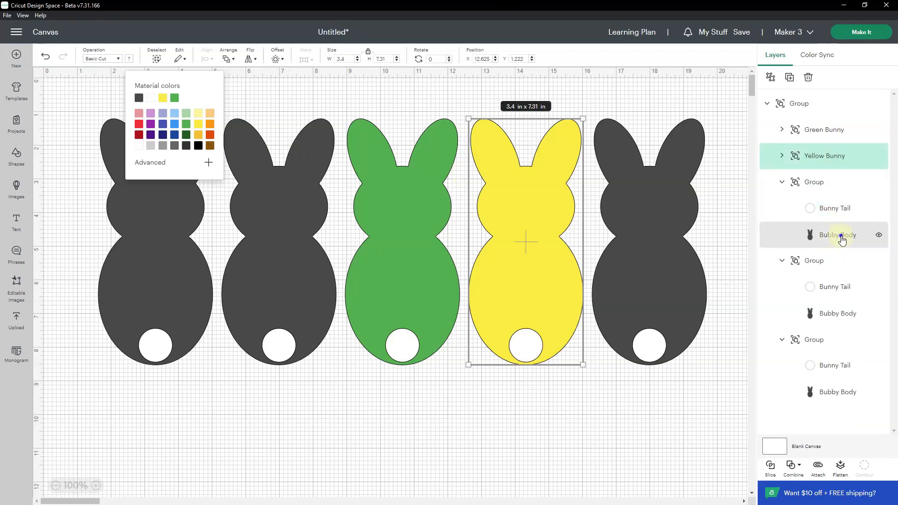
Step: Color the rightmost bunny's body blue, rename its group "Blue Bunny" and collapse it
{"action": "left_click", "coordinate": [841, 238]}
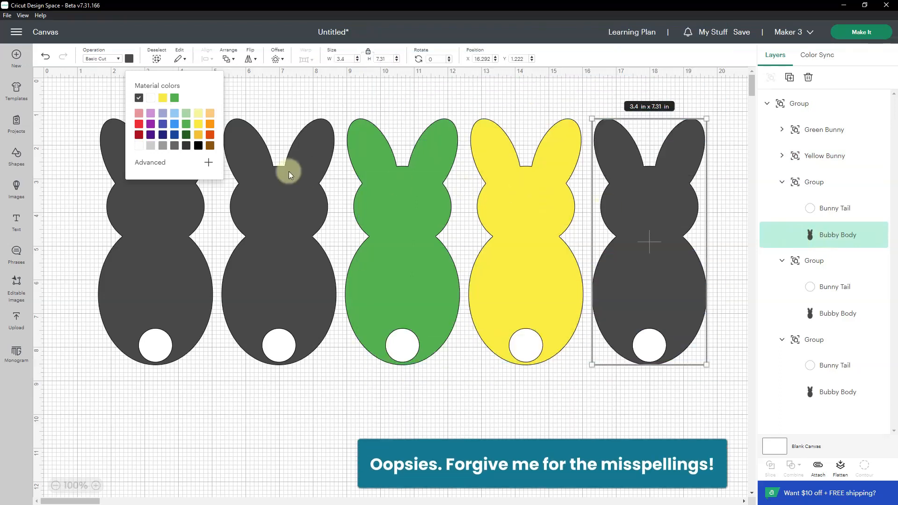
{"action": "left_click", "coordinate": [175, 124]}
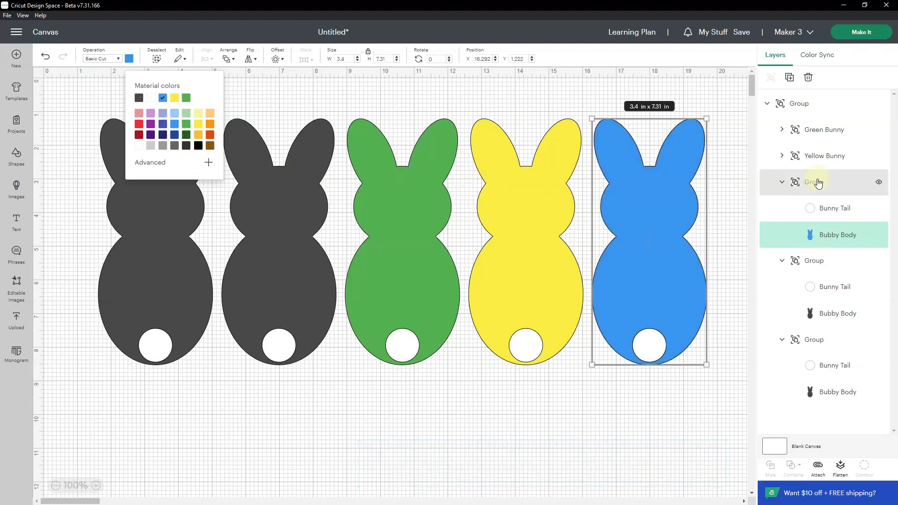
{"action": "double_click", "coordinate": [818, 183]}
{"action": "type", "text": "Blue Bunny"}
{"action": "key", "text": "Return"}
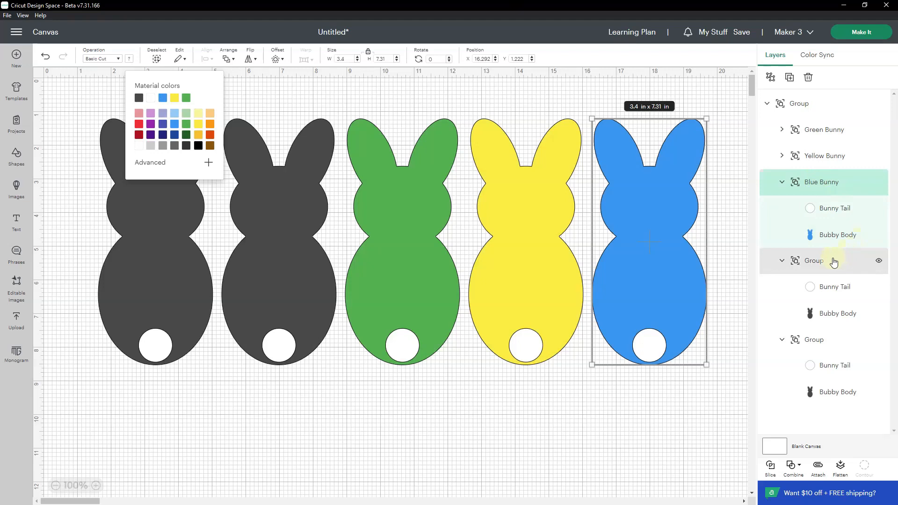
{"action": "left_click", "coordinate": [781, 183]}
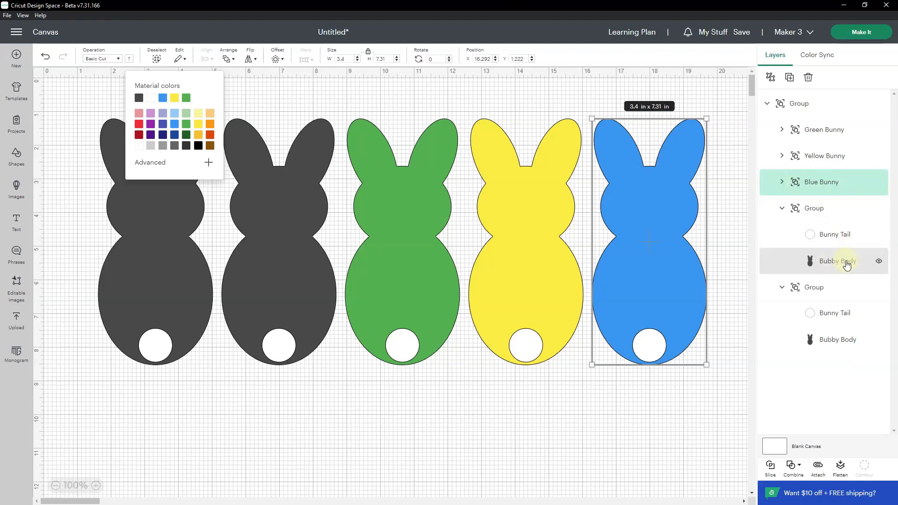
Step: Color the leftmost bunny's body purple, rename its group "Purple Bunny" and collapse it
{"action": "left_click", "coordinate": [845, 265]}
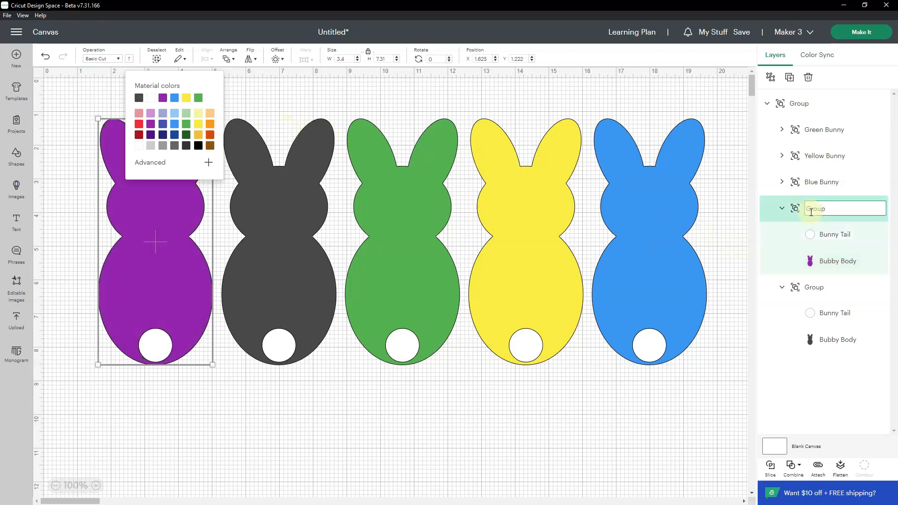
{"action": "type", "text": "unny"}
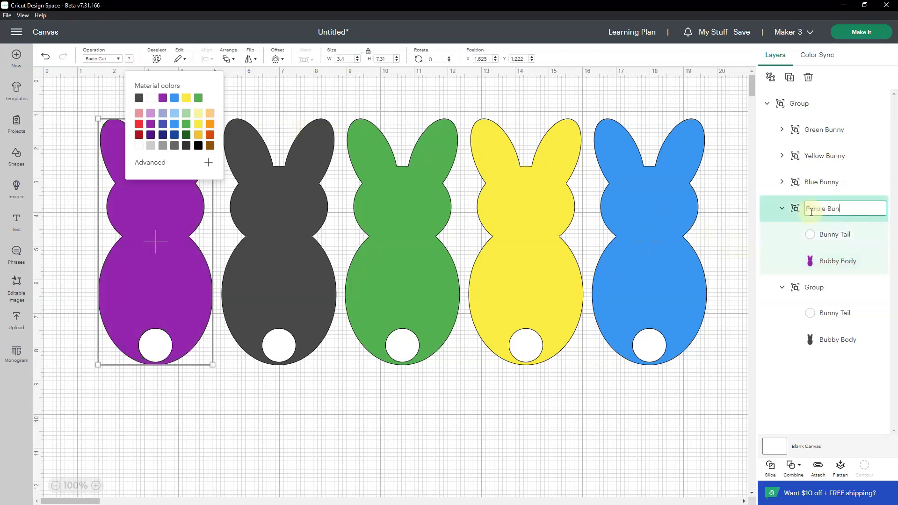
{"action": "left_click", "coordinate": [782, 208]}
Step: Color the remaining dark gray bunny's body orange and rename its group "Orange Bunny"
{"action": "left_click", "coordinate": [822, 290]}
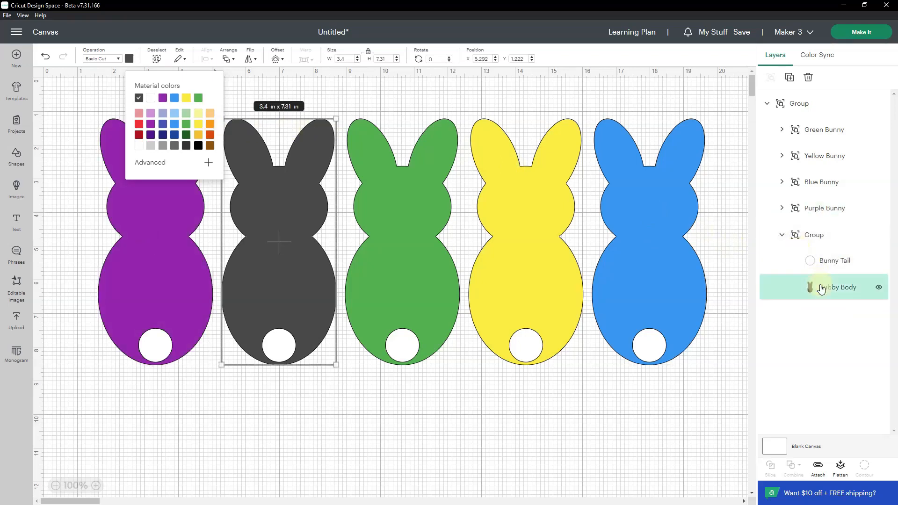
{"action": "left_click", "coordinate": [210, 124]}
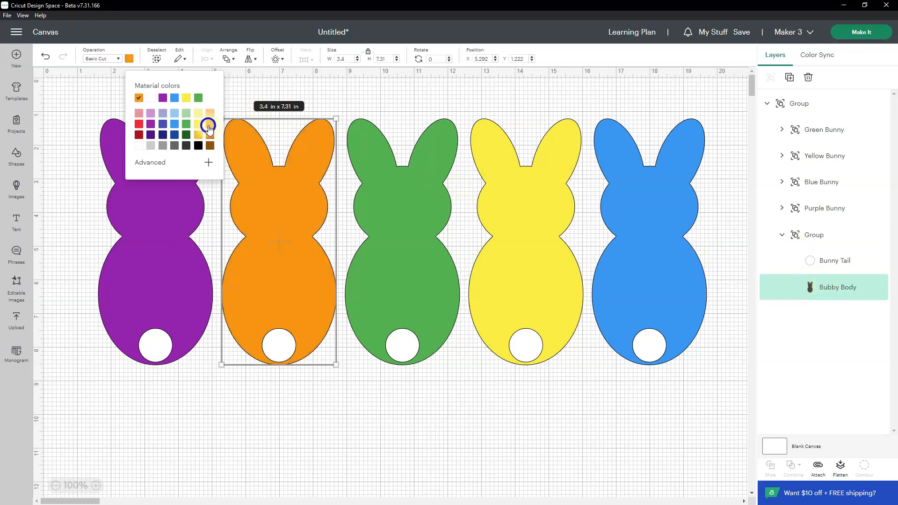
{"action": "double_click", "coordinate": [817, 236]}
{"action": "type", "text": "Organge Bunny"}
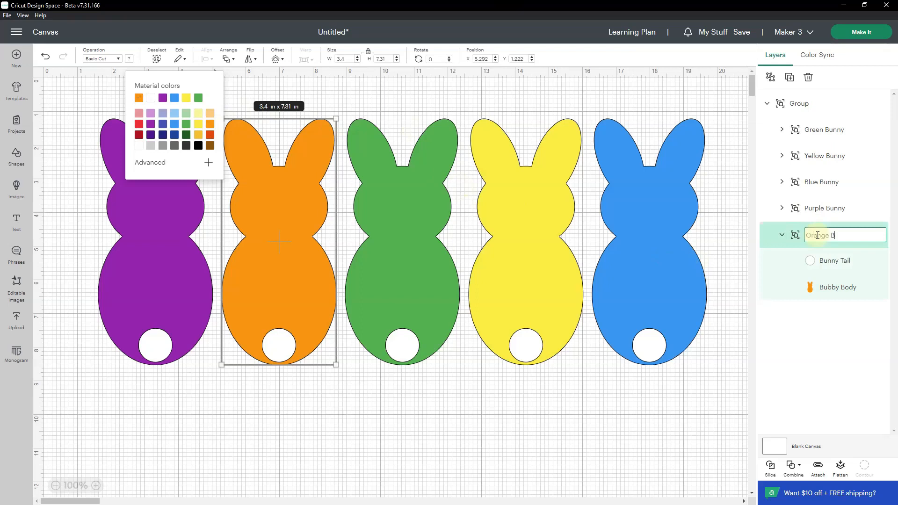
{"action": "key", "text": "Return"}
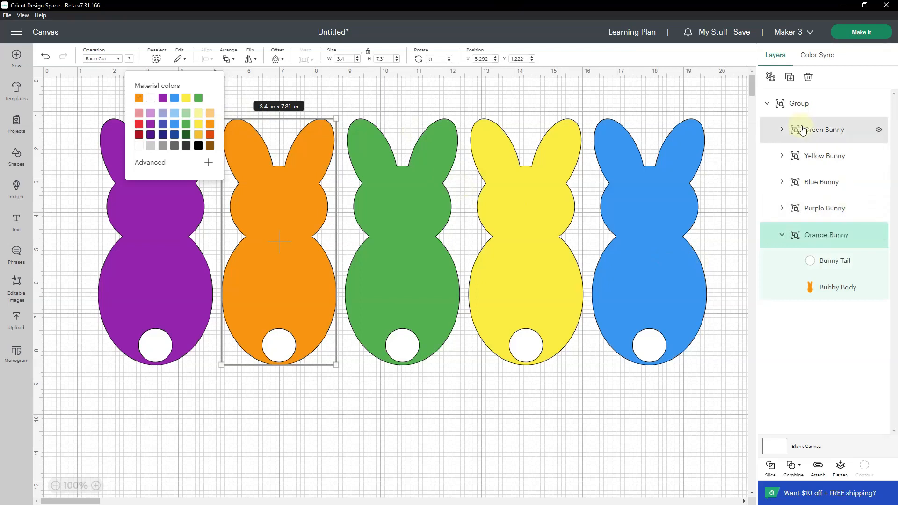
Step: Collapse the outer group containing all five bunnies and rename it "Bunnies"
{"action": "left_click", "coordinate": [769, 105]}
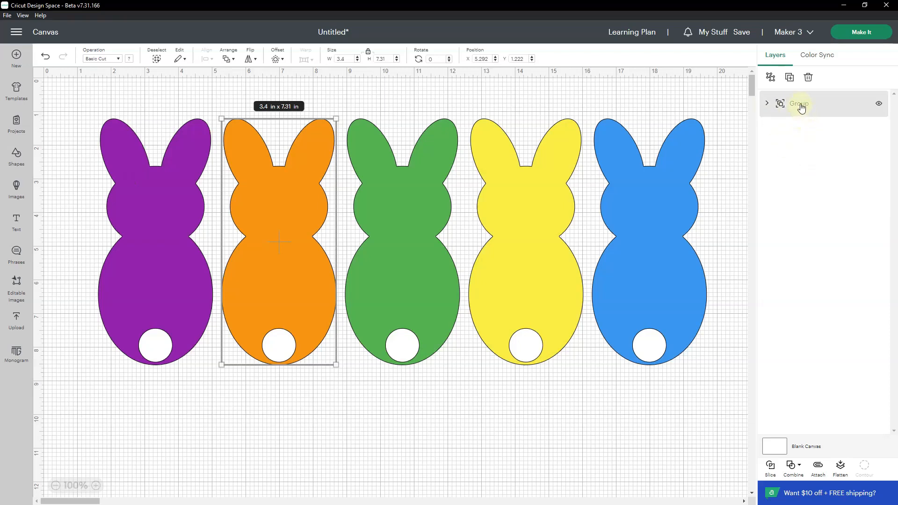
{"action": "double_click", "coordinate": [800, 104]}
{"action": "type", "text": "Bunnies"}
{"action": "key", "text": "Return"}
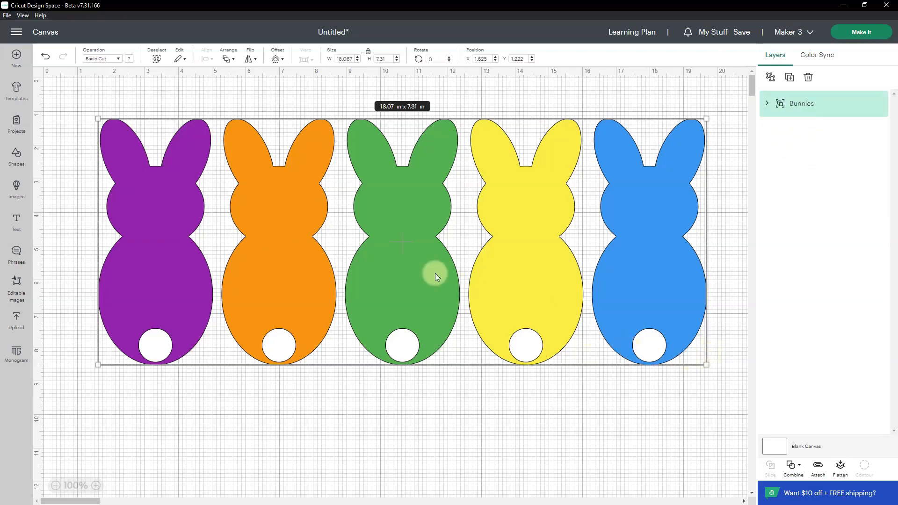
Step: Shrink the Bunnies group to about 11.14 in by 4.51 in and move it toward the middle of the canvas
{"action": "left_click_drag", "start_coordinate": [708, 366], "coordinate": [465, 256]}
{"action": "left_click_drag", "start_coordinate": [445, 250], "coordinate": [561, 329]}
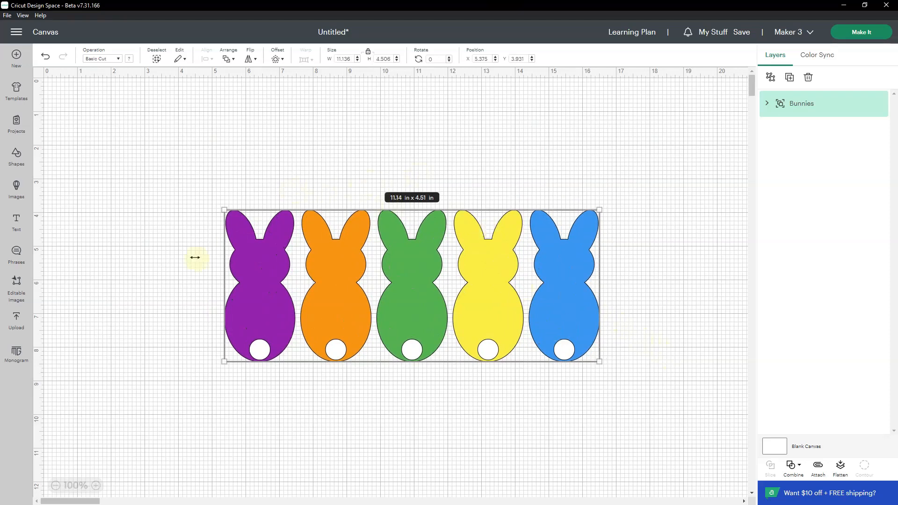
Step: Add a text object reading "Hoppy" and place it above the row of bunnies
{"action": "left_click", "coordinate": [483, 145]}
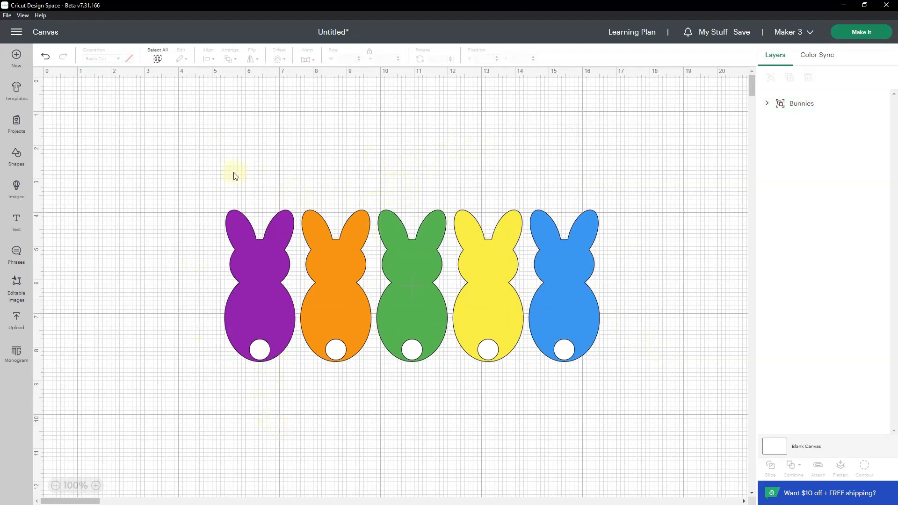
{"action": "left_click", "coordinate": [17, 222]}
{"action": "double_click", "coordinate": [300, 408]}
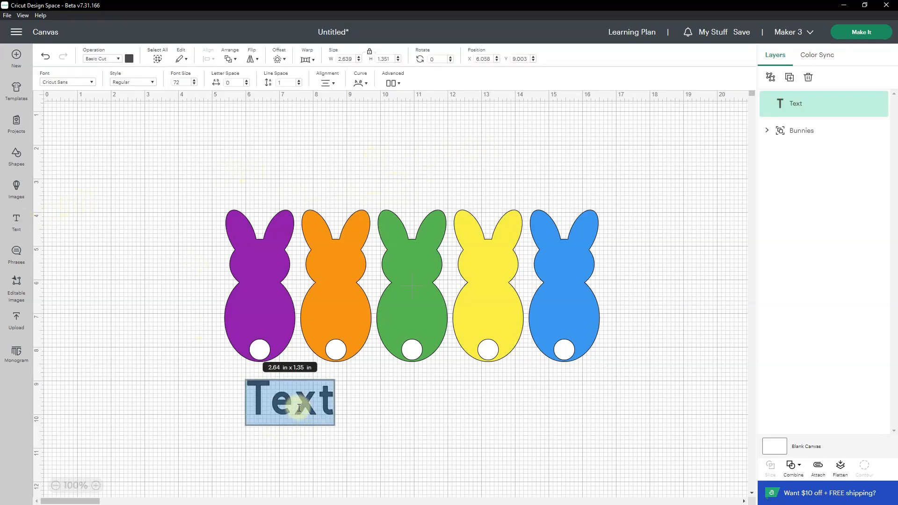
{"action": "type", "text": "Hoppy"}
{"action": "left_click_drag", "start_coordinate": [278, 401], "coordinate": [376, 155]}
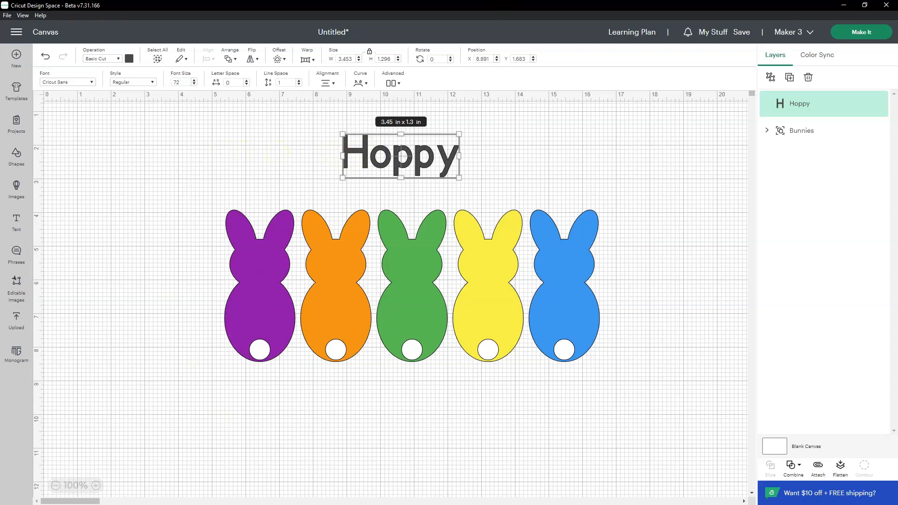
Step: Search for "favorite fonts collection", apply its multi-layer navy-and-gold block font to Hoppy, and reposition the word above the bunnies
{"action": "left_click", "coordinate": [68, 82]}
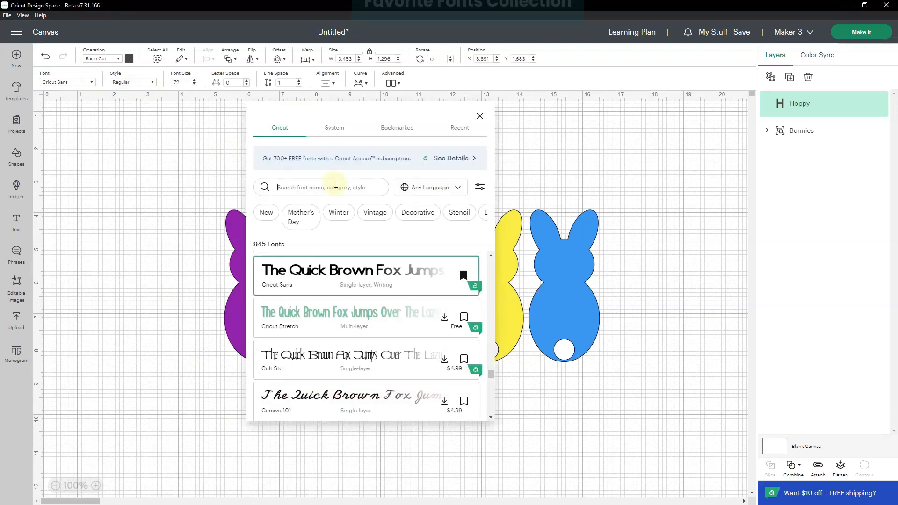
{"action": "type", "text": "fav"}
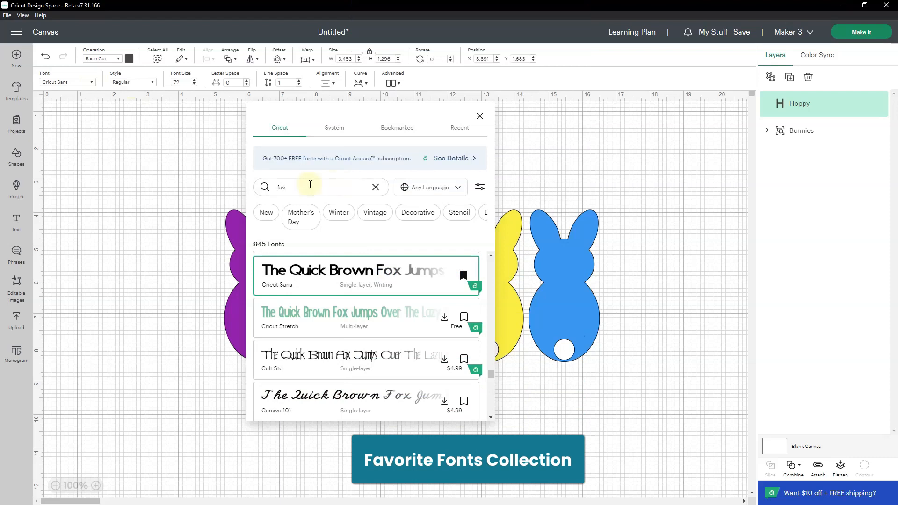
{"action": "type", "text": "orite fonts collection"}
{"action": "left_click_drag", "start_coordinate": [491, 263], "coordinate": [494, 345]}
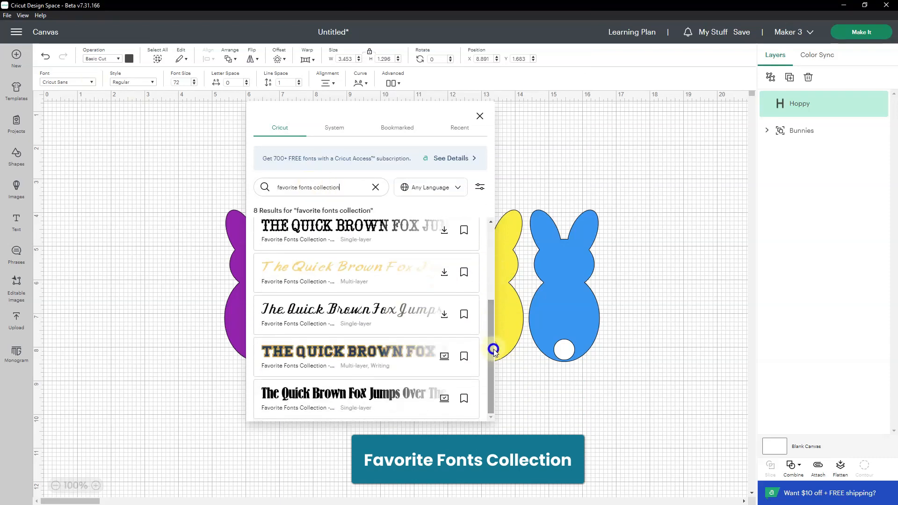
{"action": "left_click", "coordinate": [321, 374]}
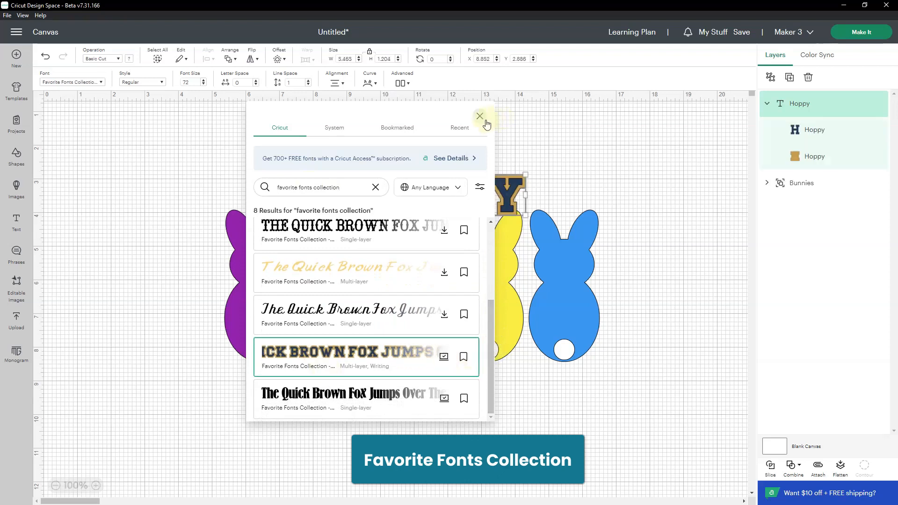
{"action": "left_click", "coordinate": [480, 116]}
{"action": "left_click", "coordinate": [413, 150]}
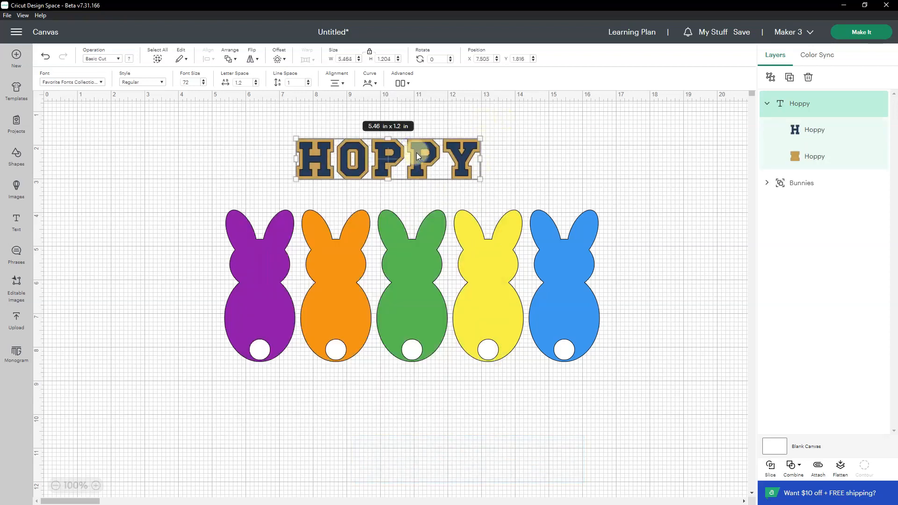
Step: Duplicate the Hoppy text, place the copy below the bunnies and change its wording to "Easter"
{"action": "left_click", "coordinate": [789, 78]}
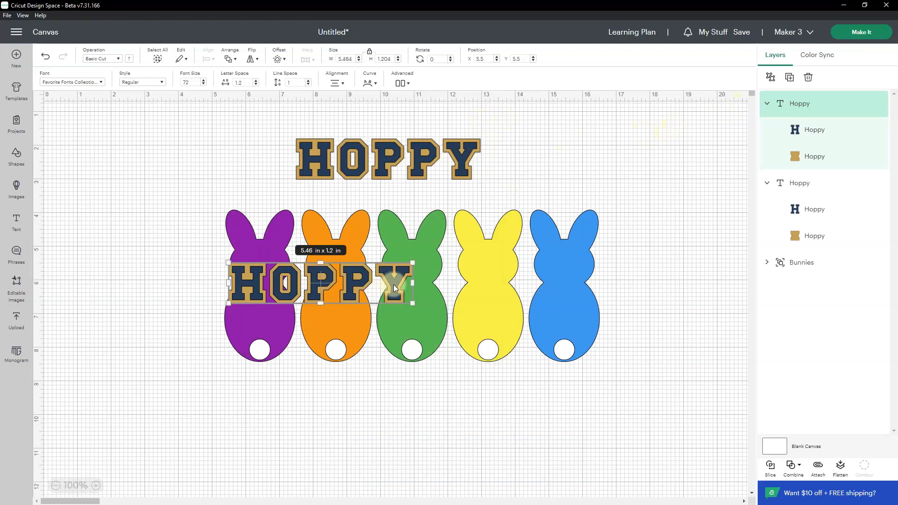
{"action": "left_click_drag", "start_coordinate": [394, 284], "coordinate": [499, 404]}
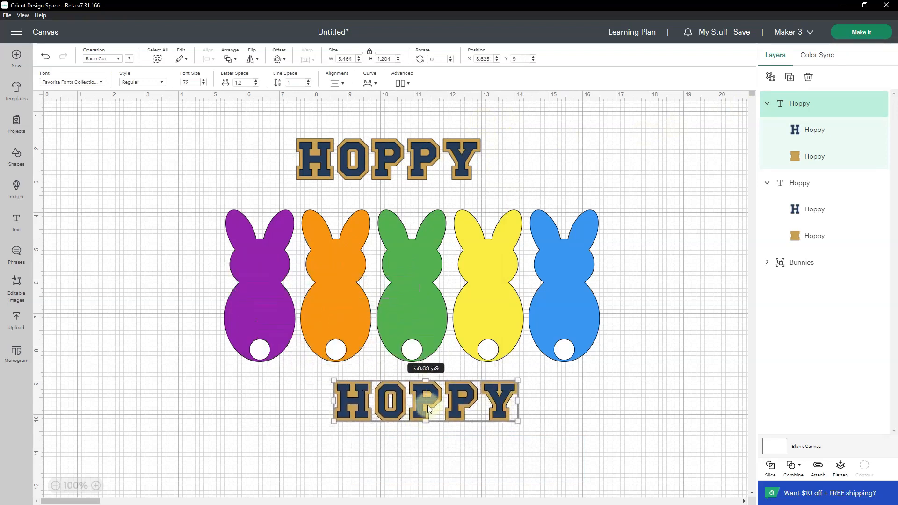
{"action": "double_click", "coordinate": [426, 405]}
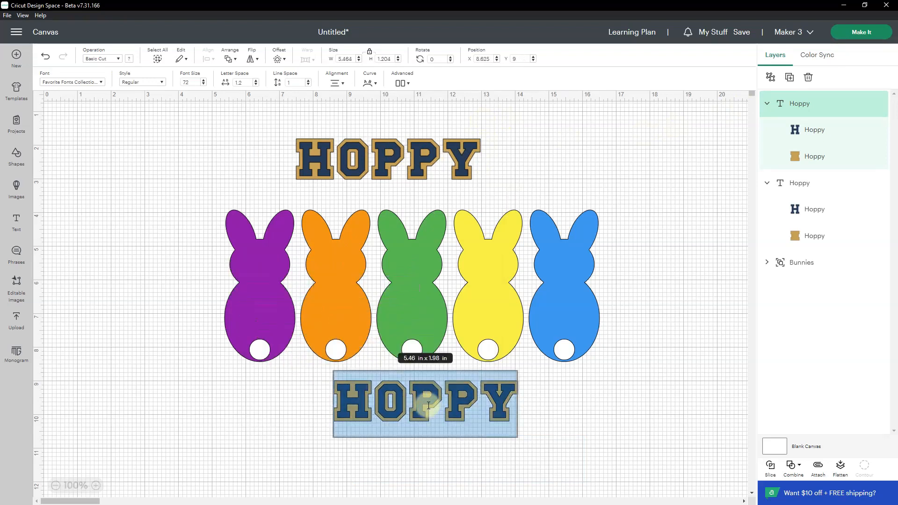
{"action": "type", "text": "Easter!"}
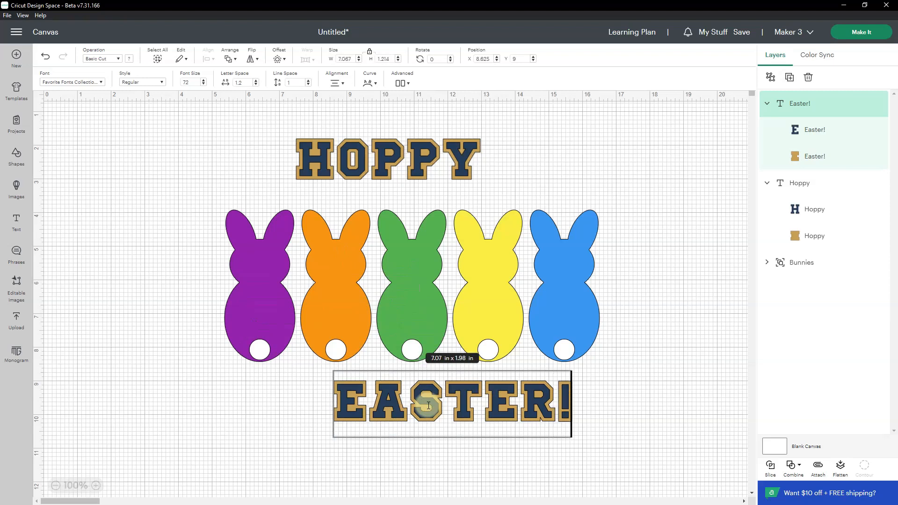
{"action": "key", "text": "BackSpace"}
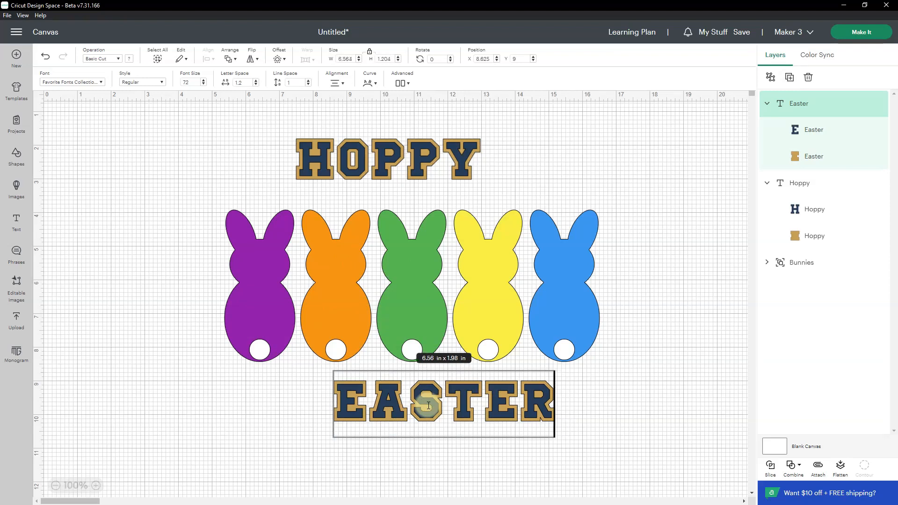
Step: Enlarge Hoppy to about 10.95 by 2.41 in and Easter to about 10.96 by 2.01 in, nearly matching the bunny row's width
{"action": "left_click", "coordinate": [405, 171]}
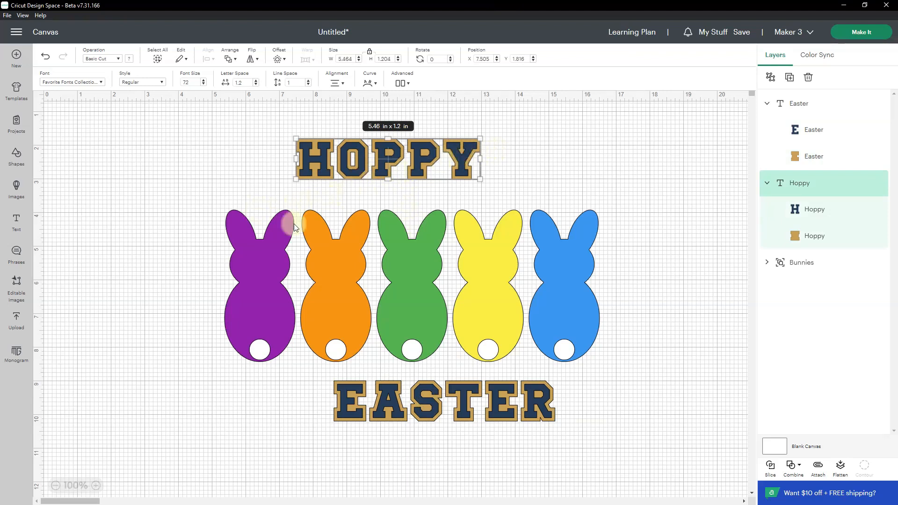
{"action": "left_click_drag", "start_coordinate": [481, 138], "coordinate": [597, 116]}
{"action": "left_click", "coordinate": [431, 411]}
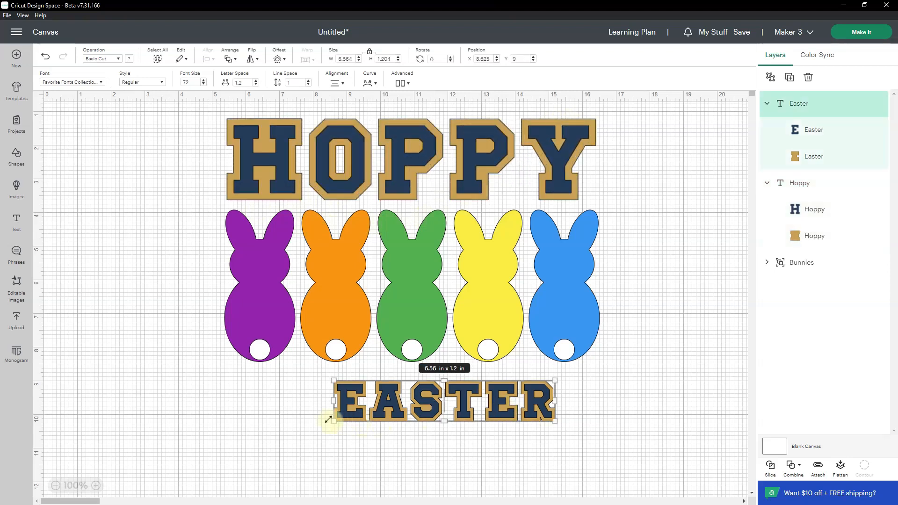
{"action": "left_click_drag", "start_coordinate": [334, 421], "coordinate": [273, 439]}
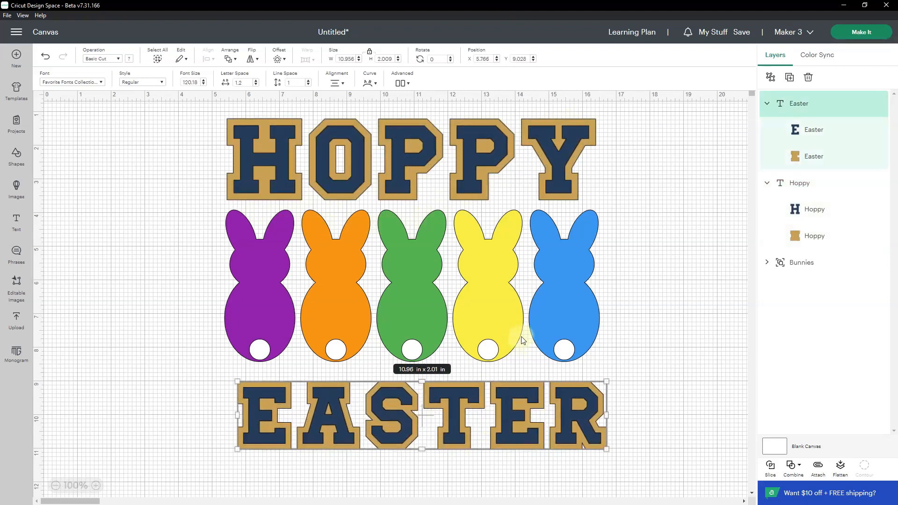
Step: Center the Easter text, Bunnies group and Hoppy text horizontally on one another
{"action": "left_click", "coordinate": [502, 240], "text": "shift"}
{"action": "left_click", "coordinate": [475, 180], "text": "shift"}
{"action": "left_click", "coordinate": [208, 55]}
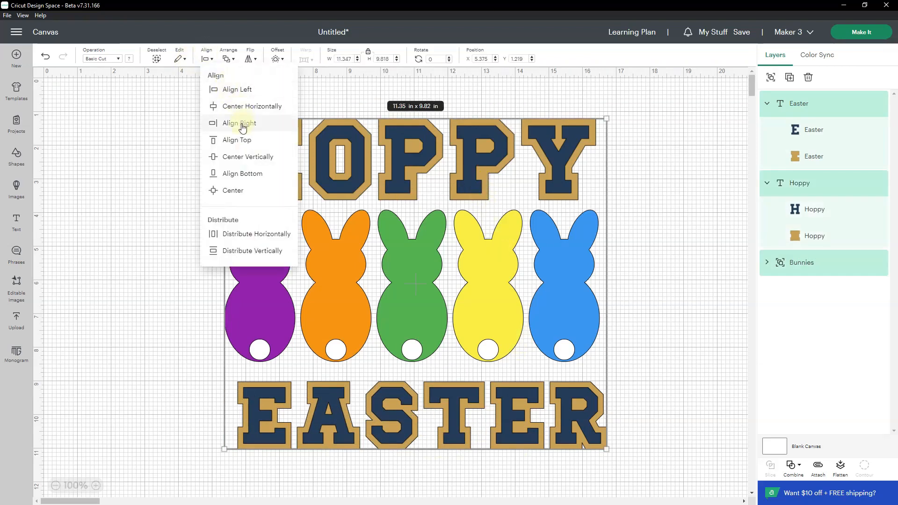
{"action": "left_click", "coordinate": [249, 109]}
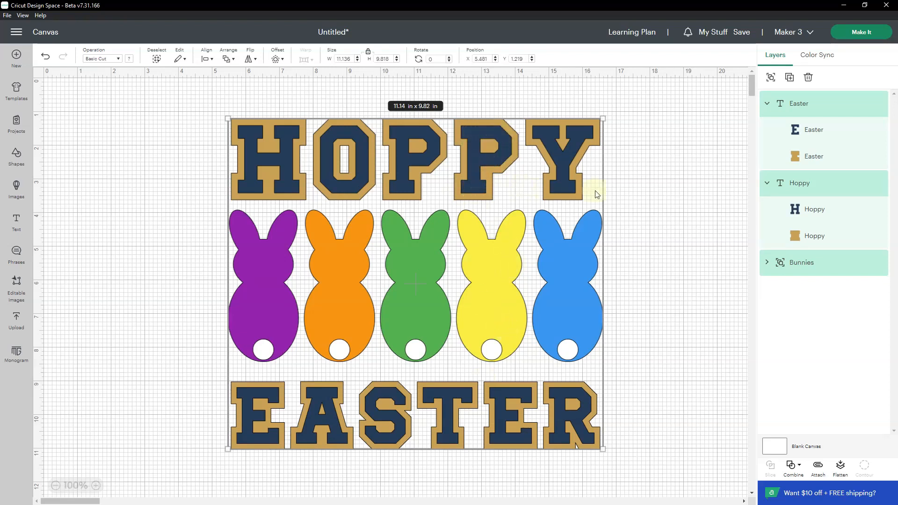
{"action": "left_click", "coordinate": [617, 196]}
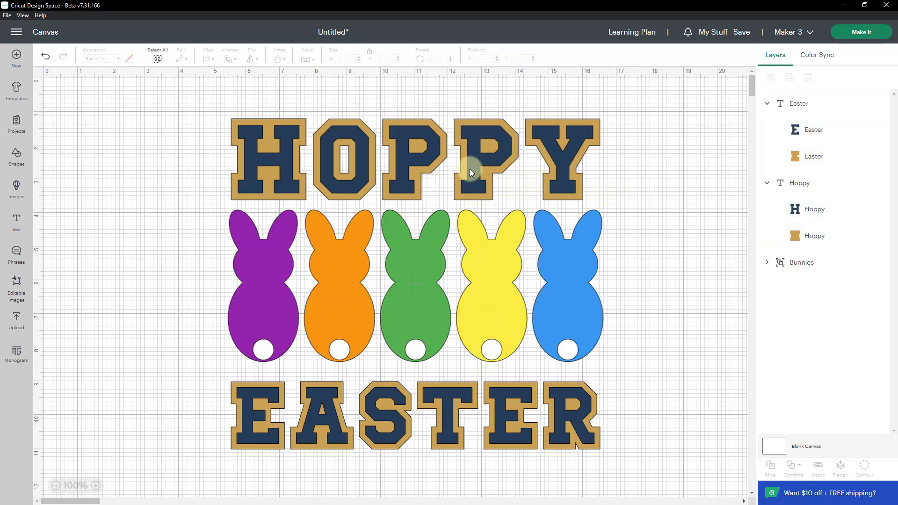
Step: Move the whole design of both words and the bunnies together toward the middle of the canvas
{"action": "left_click", "coordinate": [470, 170]}
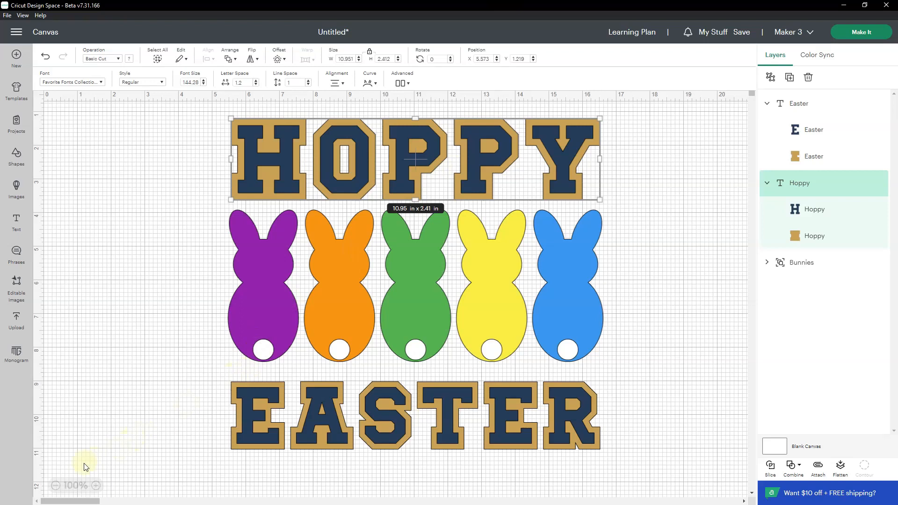
{"action": "left_click", "coordinate": [56, 487]}
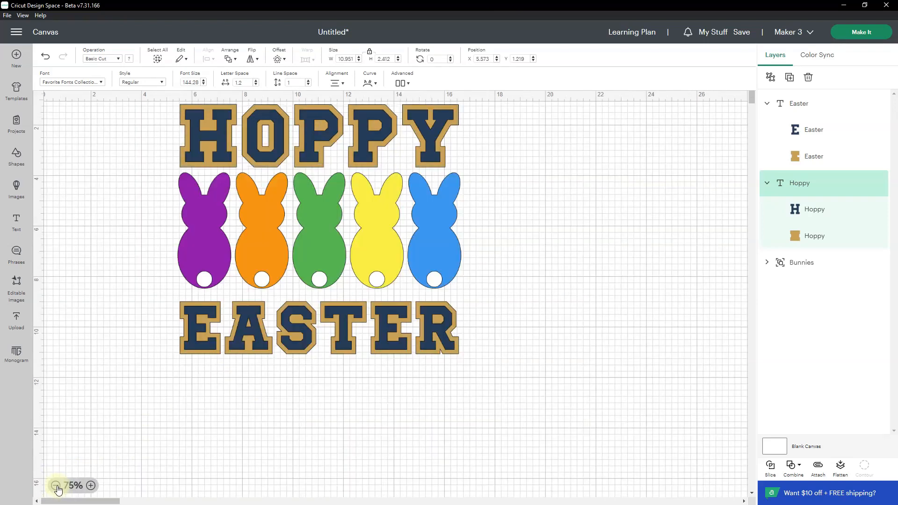
{"action": "left_click", "coordinate": [56, 487]}
{"action": "left_click_drag", "start_coordinate": [752, 104], "coordinate": [752, 84]}
{"action": "left_click_drag", "start_coordinate": [357, 288], "coordinate": [100, 88]}
{"action": "left_click_drag", "start_coordinate": [213, 145], "coordinate": [378, 213]}
{"action": "left_click", "coordinate": [528, 229]}
Step: Curve the Hoppy text upward with a value of 45 and raise it clear of the bunnies' ears
{"action": "left_click", "coordinate": [485, 229]}
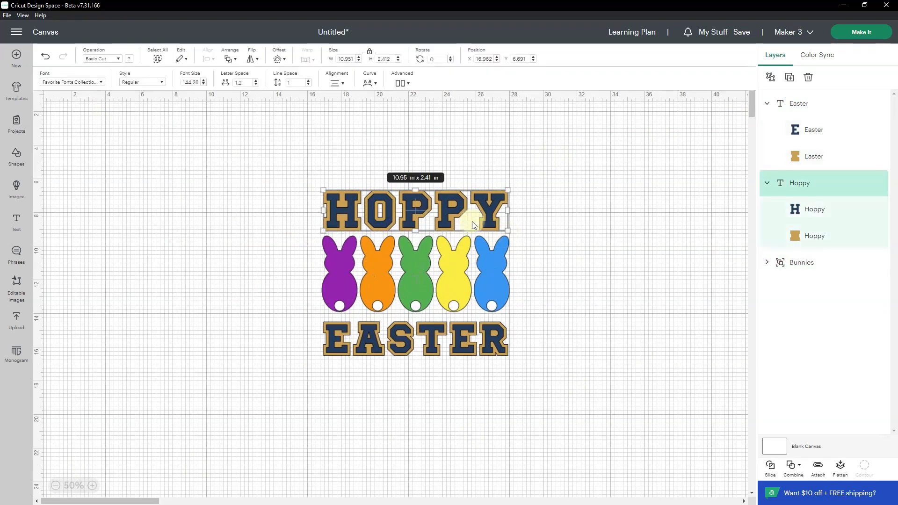
{"action": "left_click", "coordinate": [372, 84]}
{"action": "left_click_drag", "start_coordinate": [366, 130], "coordinate": [386, 135]}
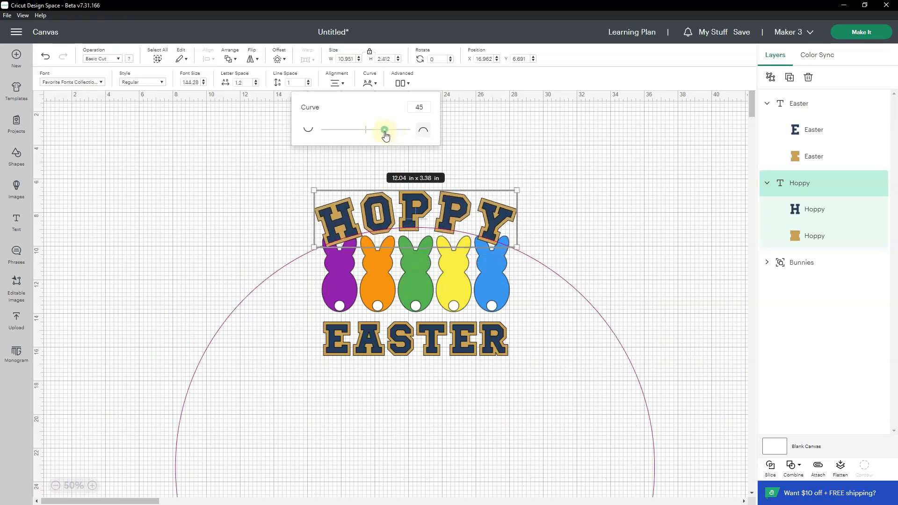
{"action": "left_click", "coordinate": [547, 171]}
{"action": "left_click_drag", "start_coordinate": [465, 217], "coordinate": [463, 206]}
Step: Curve the Easter text the opposite way with a value of -45 and lower it clear of the bunnies
{"action": "left_click", "coordinate": [482, 342]}
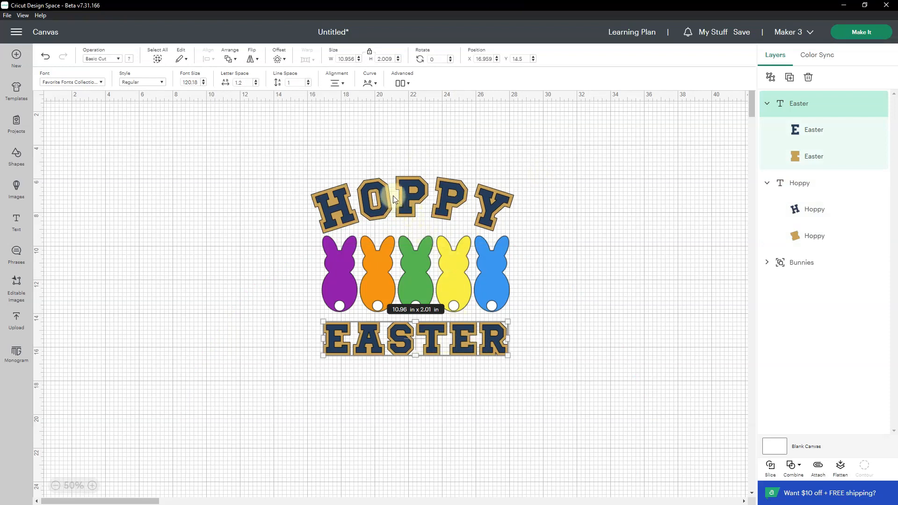
{"action": "left_click", "coordinate": [372, 87]}
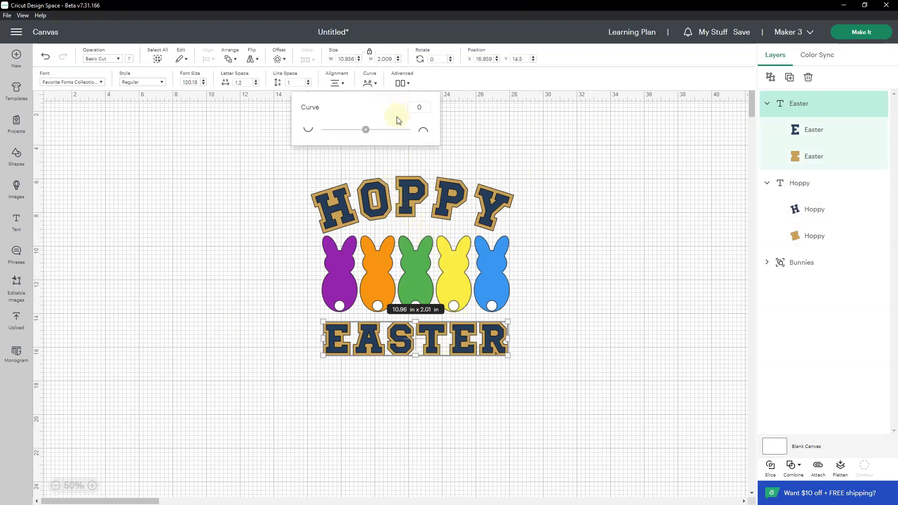
{"action": "left_click_drag", "start_coordinate": [366, 133], "coordinate": [348, 134]}
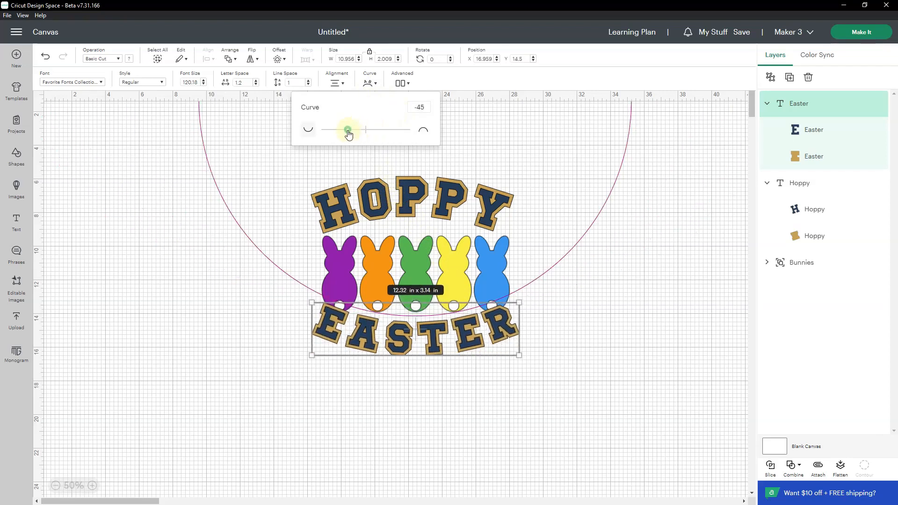
{"action": "left_click", "coordinate": [479, 326]}
{"action": "left_click_drag", "start_coordinate": [481, 329], "coordinate": [486, 348]}
Step: Ungroup the Hoppy text to letters and combine them with Exclude to leave only the gold outlines
{"action": "left_click", "coordinate": [492, 208]}
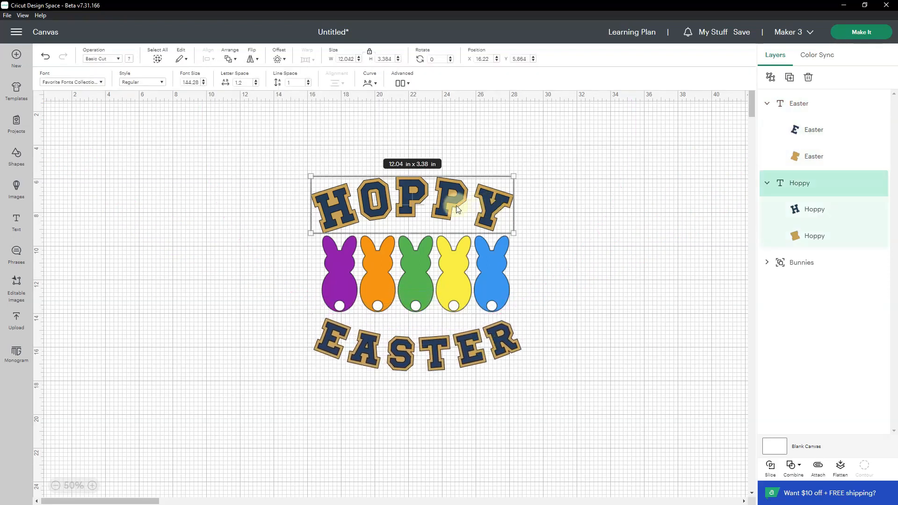
{"action": "left_click", "coordinate": [405, 85]}
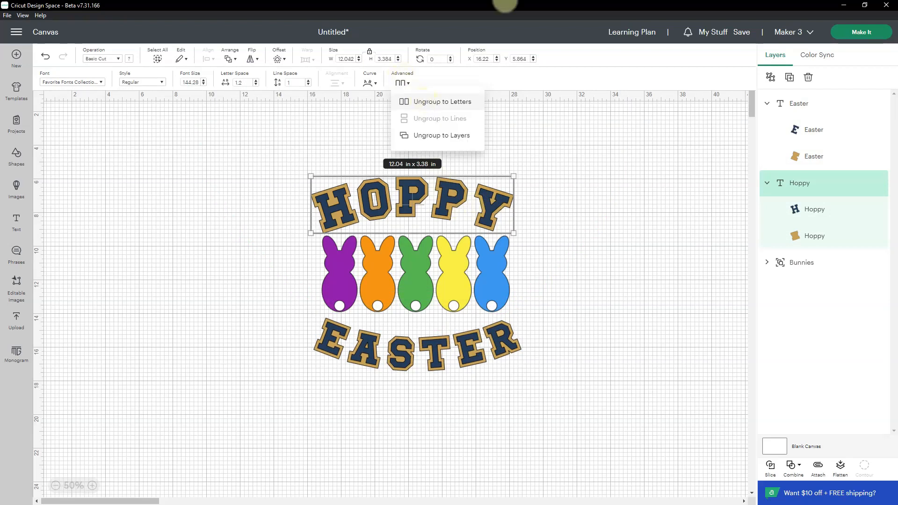
{"action": "left_click", "coordinate": [426, 101]}
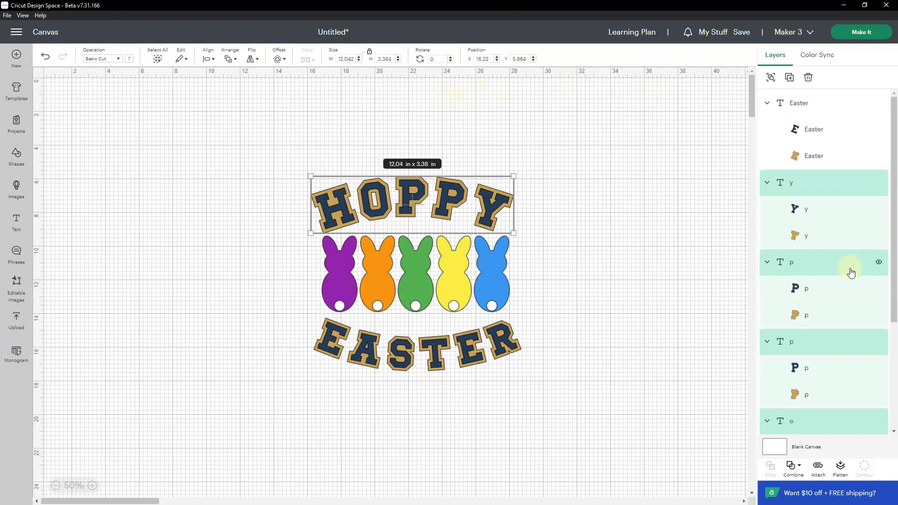
{"action": "left_click", "coordinate": [796, 467]}
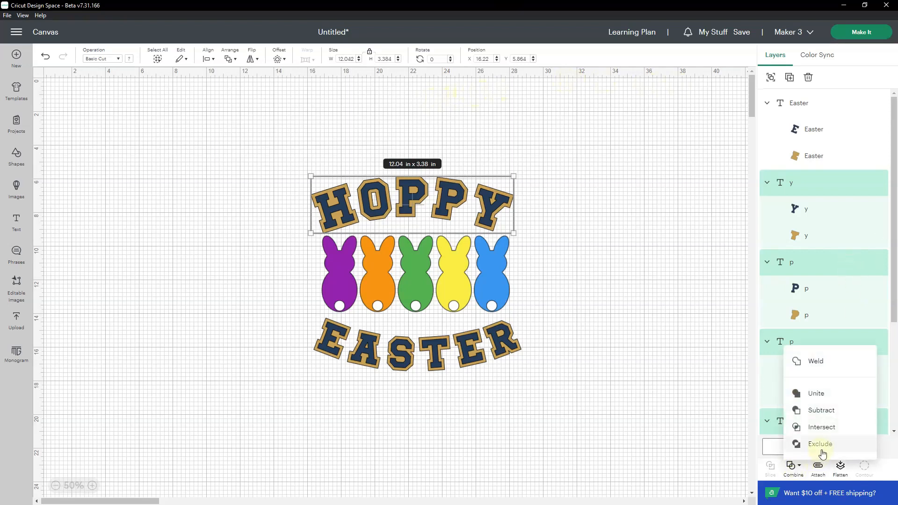
{"action": "left_click", "coordinate": [822, 444]}
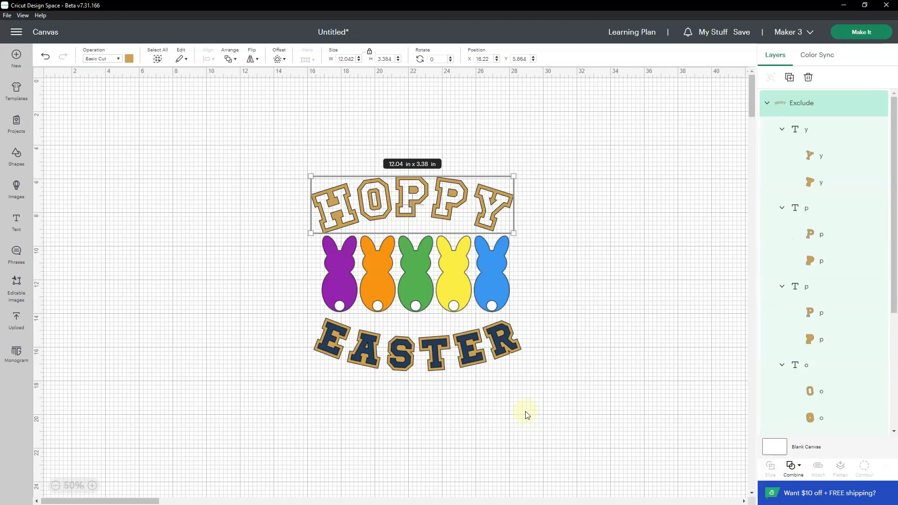
Step: Ungroup the Easter text to letters and combine them with Exclude to leave only the gold outlines
{"action": "left_click", "coordinate": [442, 355]}
{"action": "left_click", "coordinate": [406, 81]}
{"action": "left_click", "coordinate": [423, 101]}
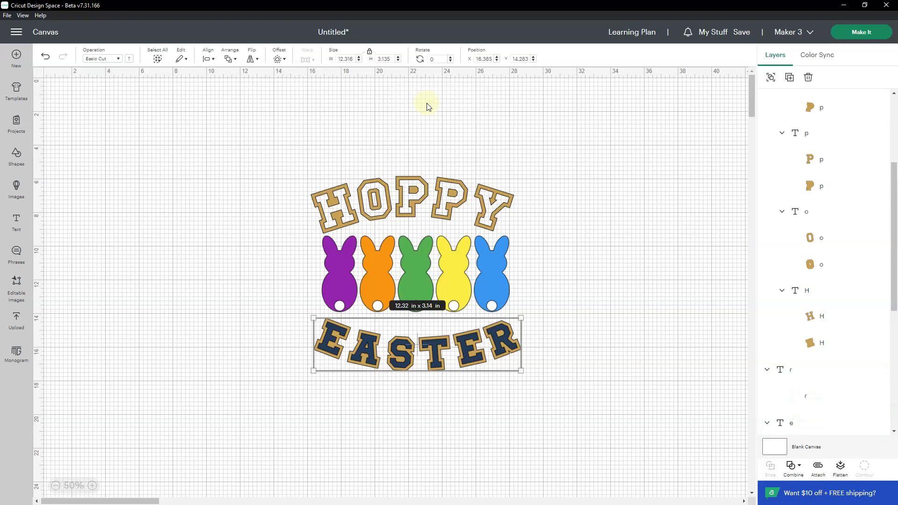
{"action": "left_click", "coordinate": [802, 472]}
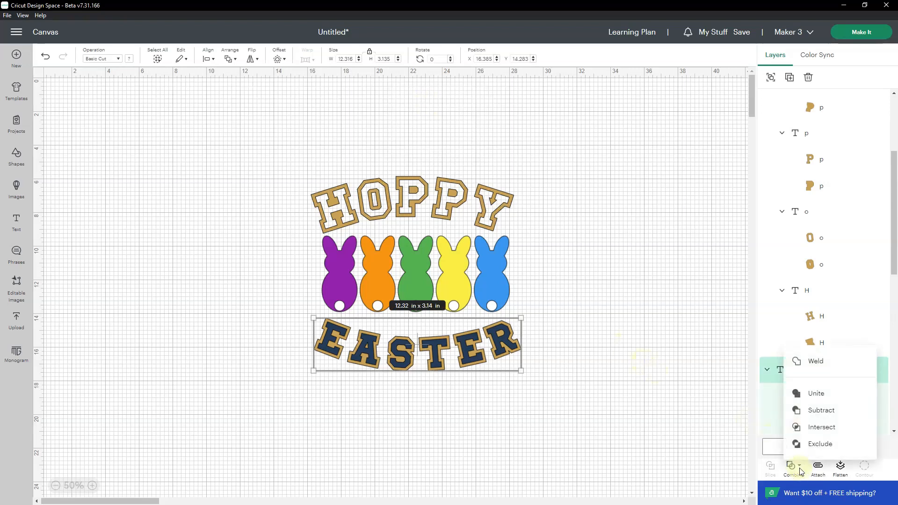
{"action": "left_click", "coordinate": [814, 445]}
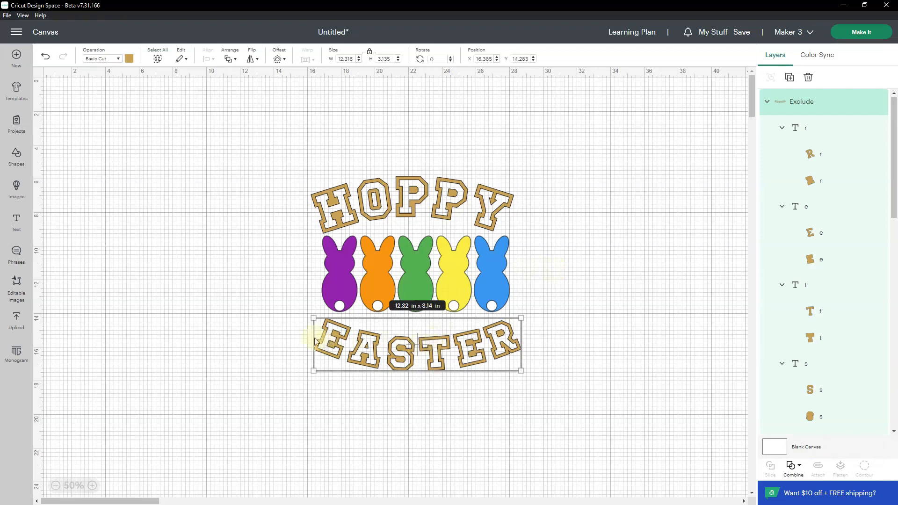
Step: Recolor both the Easter outline and the Hoppy outline from the palette to the same bright red
{"action": "left_click", "coordinate": [130, 59]}
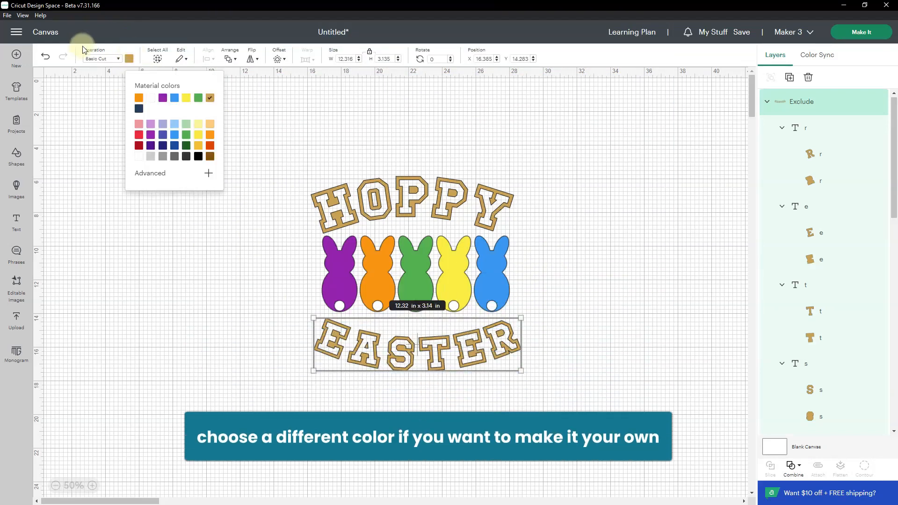
{"action": "left_click", "coordinate": [139, 136]}
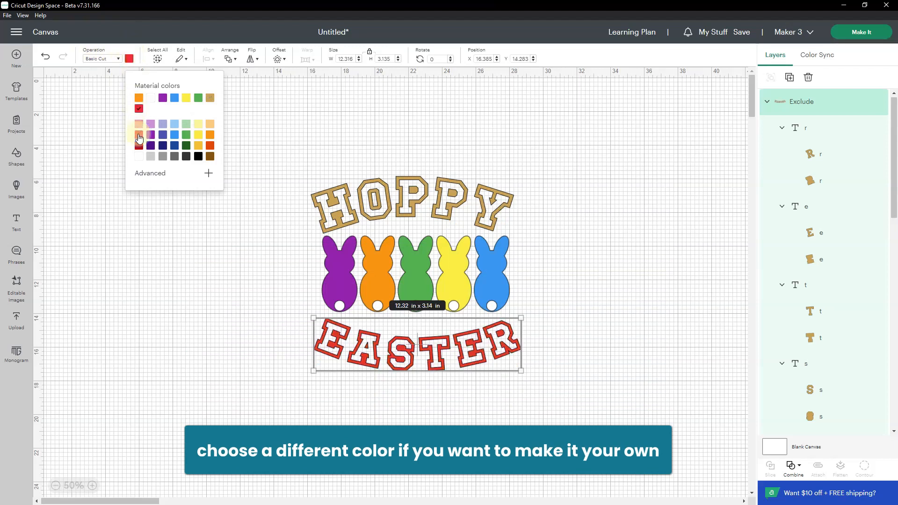
{"action": "left_click", "coordinate": [401, 201]}
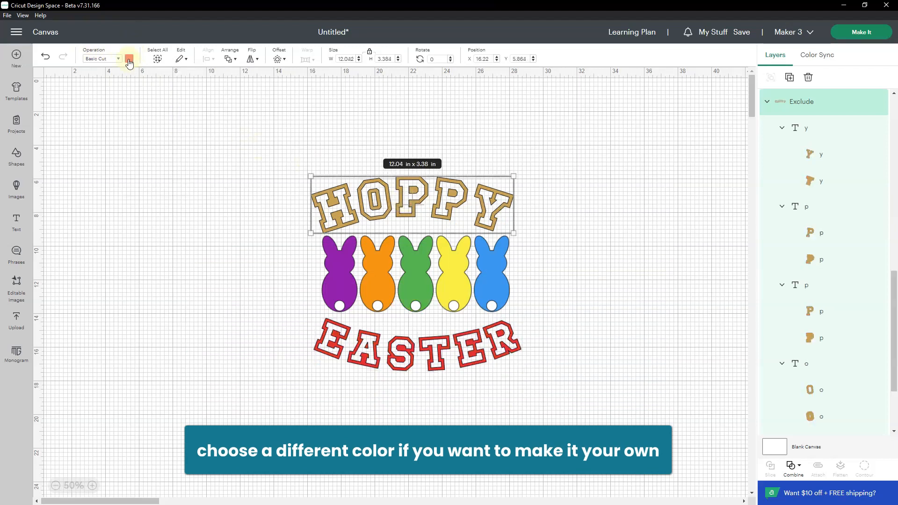
{"action": "left_click", "coordinate": [130, 60]}
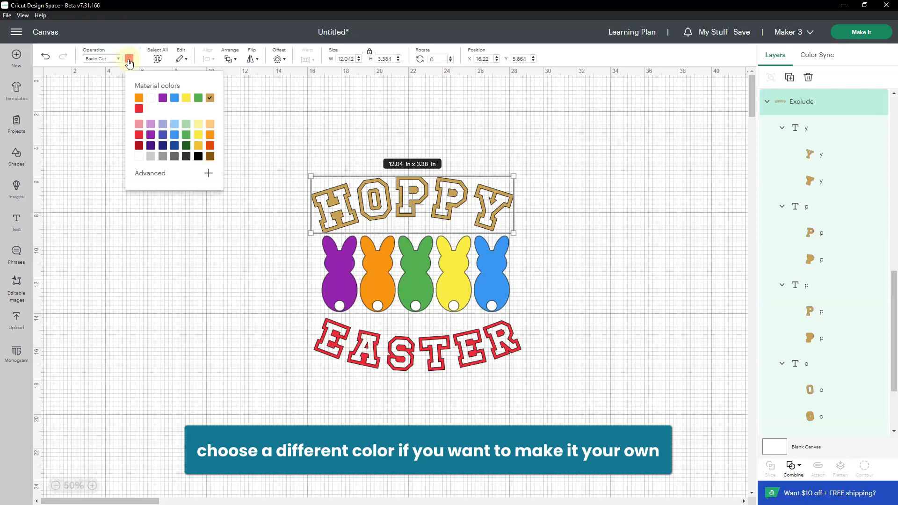
{"action": "left_click", "coordinate": [444, 181]}
{"action": "left_click", "coordinate": [446, 191]}
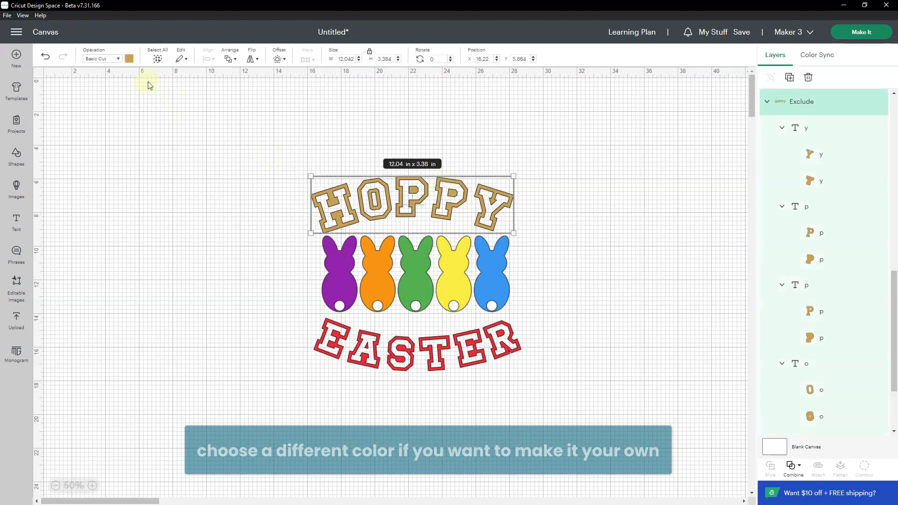
{"action": "left_click", "coordinate": [129, 58]}
{"action": "left_click", "coordinate": [139, 136]}
{"action": "left_click", "coordinate": [456, 218]}
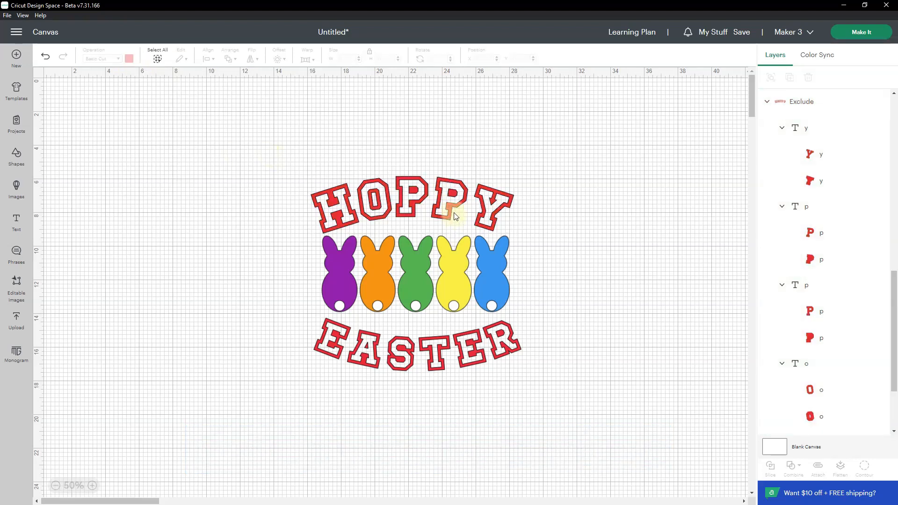
Step: Nudge the Hoppy text slightly upward, away from the bunnies, to a Y position of about 5.66 in
{"action": "left_click", "coordinate": [447, 208]}
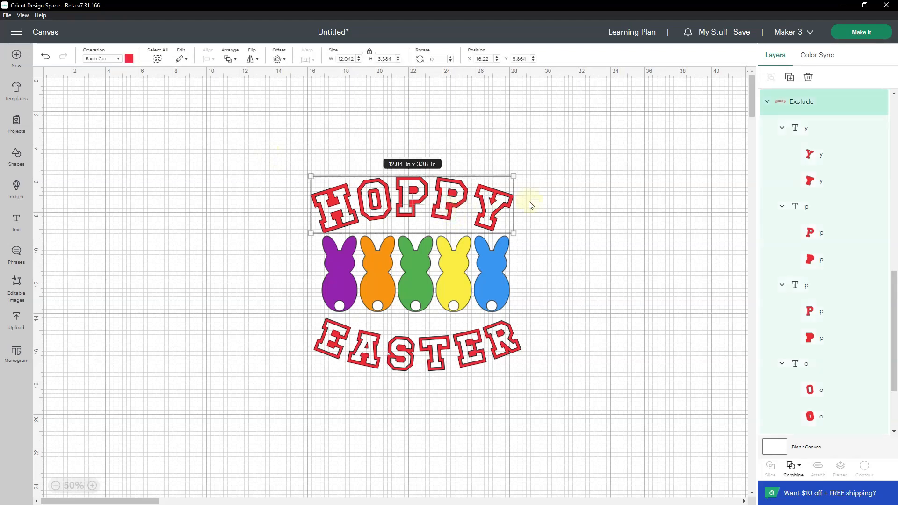
{"action": "key", "text": "Up"}
{"action": "key", "text": "Up"}
{"action": "key", "text": "Up"}
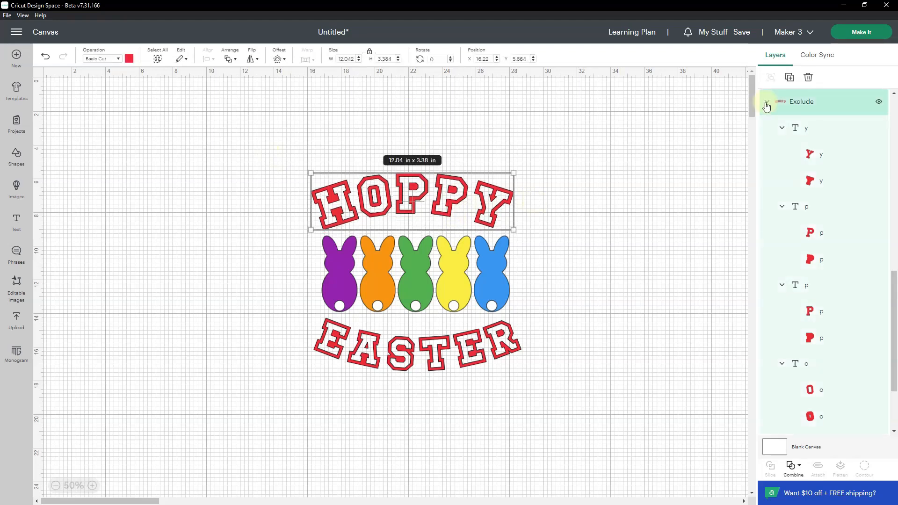
Step: Collapse both Exclude layers and rename the one holding the upper word as Hoppy
{"action": "left_click", "coordinate": [767, 105]}
{"action": "left_click_drag", "start_coordinate": [895, 236], "coordinate": [884, 78]}
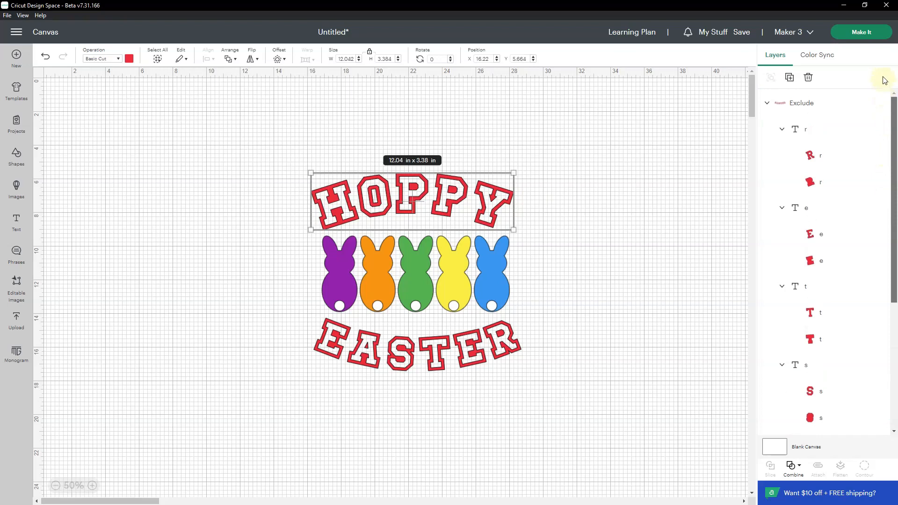
{"action": "left_click", "coordinate": [767, 104]}
{"action": "left_click", "coordinate": [842, 105]}
{"action": "left_click", "coordinate": [798, 132]}
{"action": "double_click", "coordinate": [801, 133]}
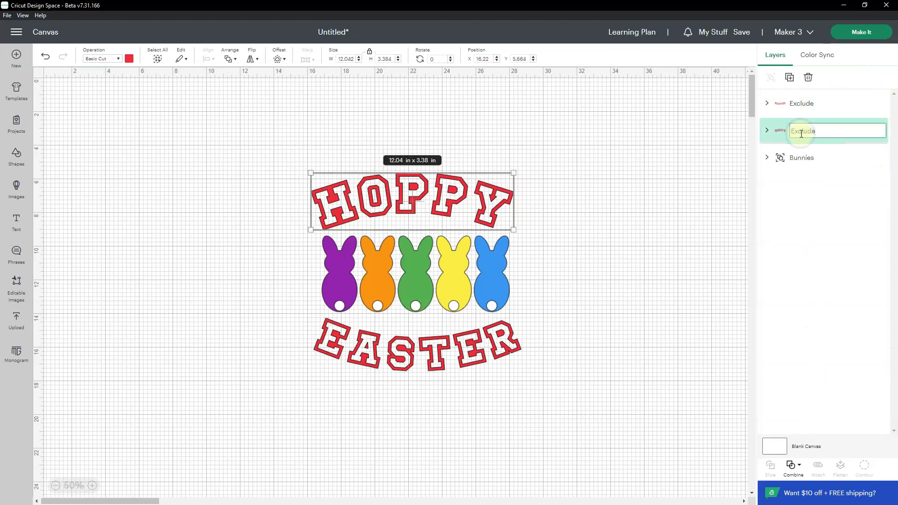
{"action": "type", "text": "Hoppy"}
{"action": "key", "text": "Return"}
Step: Rename the remaining Exclude layer, which holds the lower word, as Easter
{"action": "left_click", "coordinate": [800, 104]}
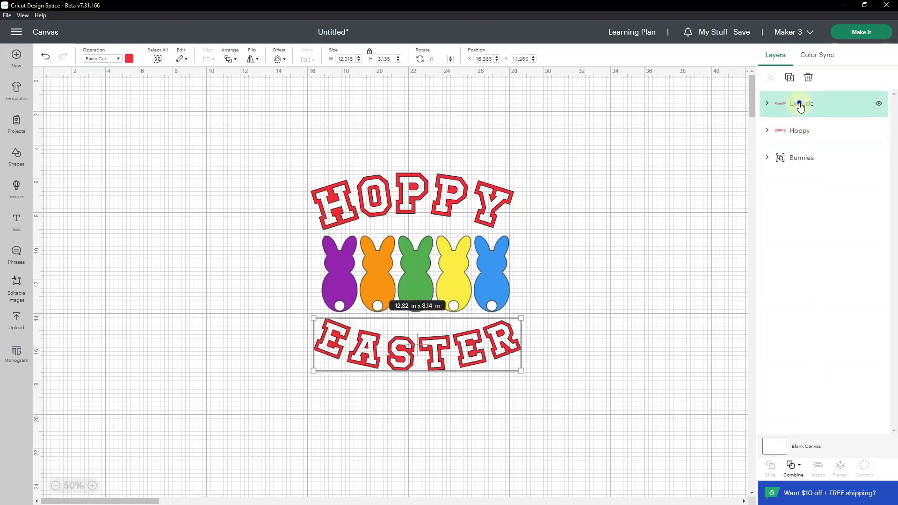
{"action": "double_click", "coordinate": [801, 103]}
{"action": "type", "text": "Easter"}
{"action": "key", "text": "Return"}
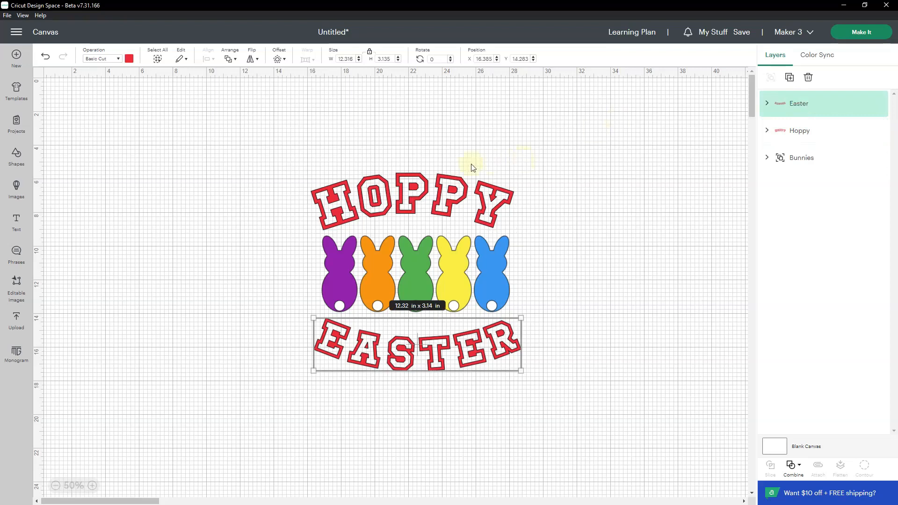
Step: Distribute the Hoppy, Bunnies and Easter layers vertically and group all three together
{"action": "left_click", "coordinate": [352, 151]}
{"action": "left_click_drag", "start_coordinate": [264, 161], "coordinate": [568, 405]}
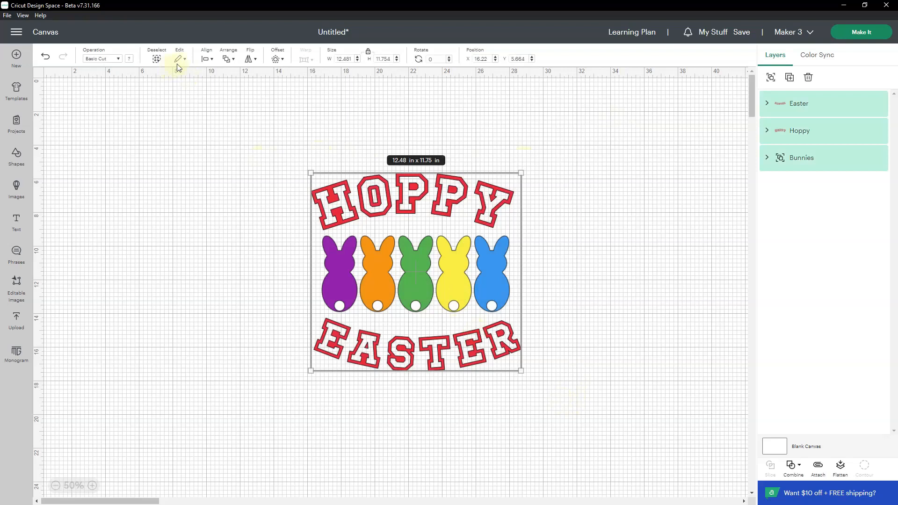
{"action": "left_click", "coordinate": [206, 59]}
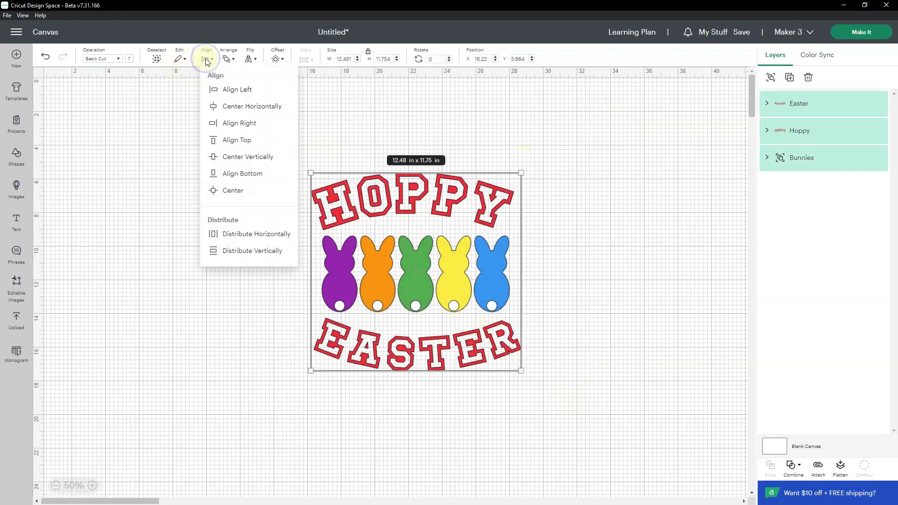
{"action": "left_click", "coordinate": [263, 253]}
{"action": "left_click", "coordinate": [569, 247]}
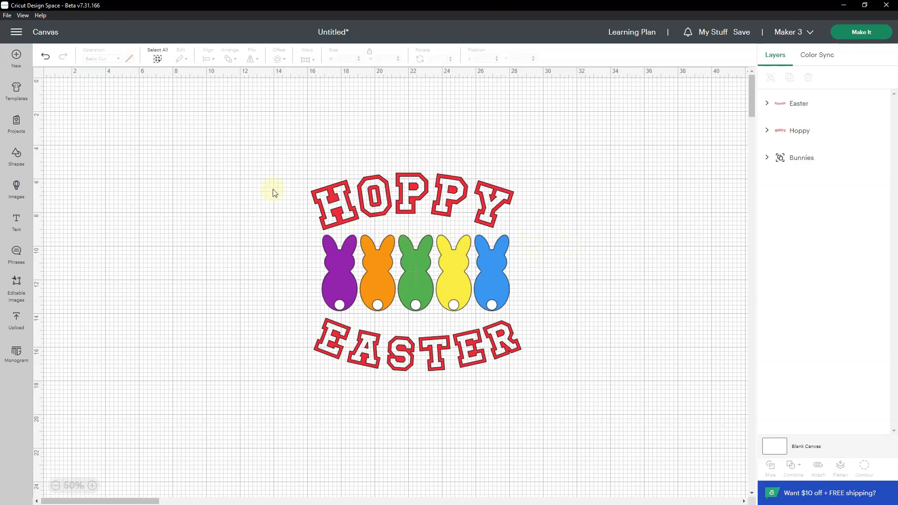
{"action": "left_click_drag", "start_coordinate": [304, 182], "coordinate": [561, 398]}
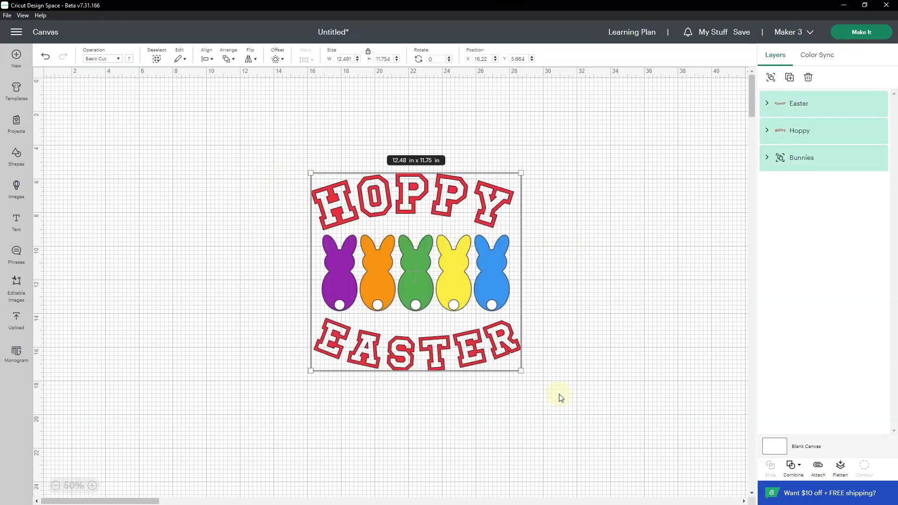
{"action": "left_click", "coordinate": [771, 77]}
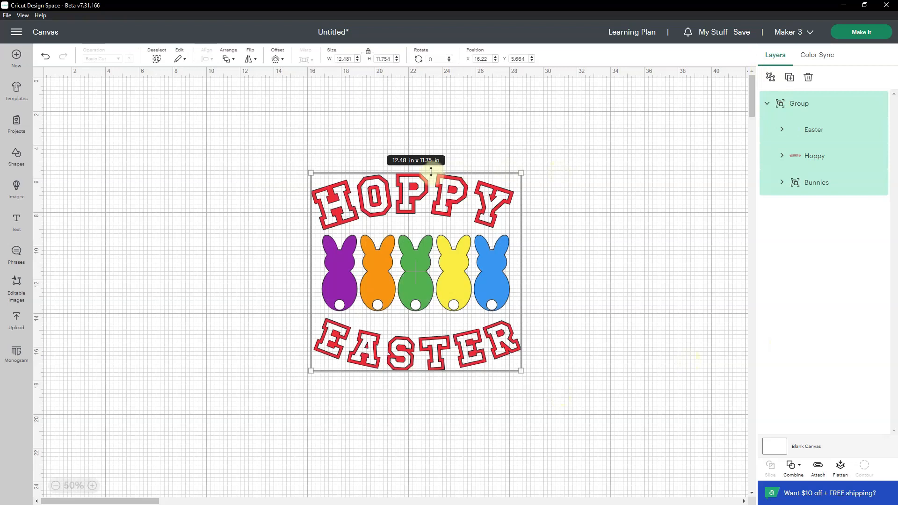
Step: Flatten the grouped design into a single Print Then Cut image and shift it slightly left and down on the canvas
{"action": "left_click", "coordinate": [92, 485]}
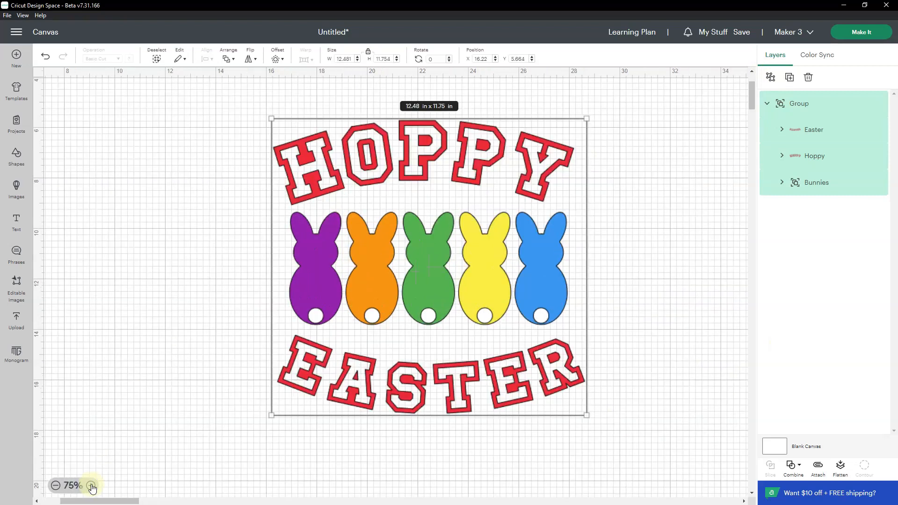
{"action": "left_click", "coordinate": [92, 485]}
{"action": "left_click_drag", "start_coordinate": [751, 96], "coordinate": [751, 96]}
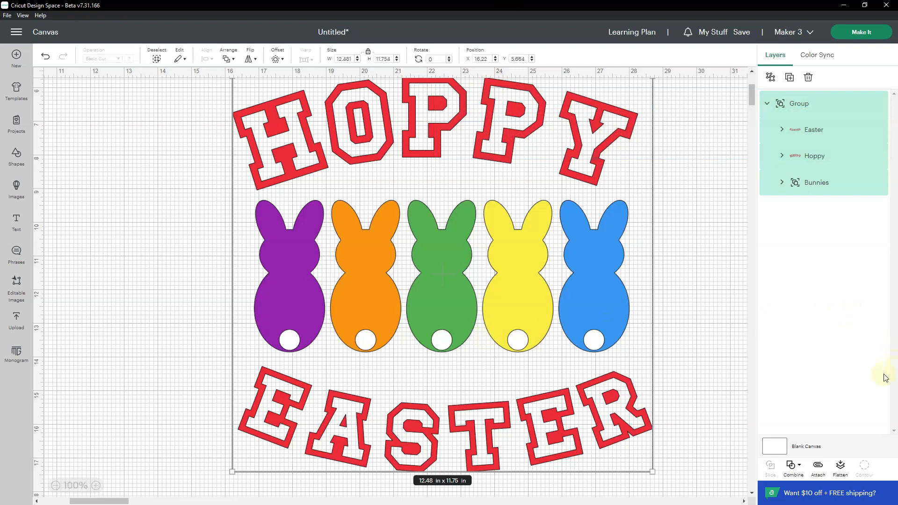
{"action": "left_click", "coordinate": [840, 466]}
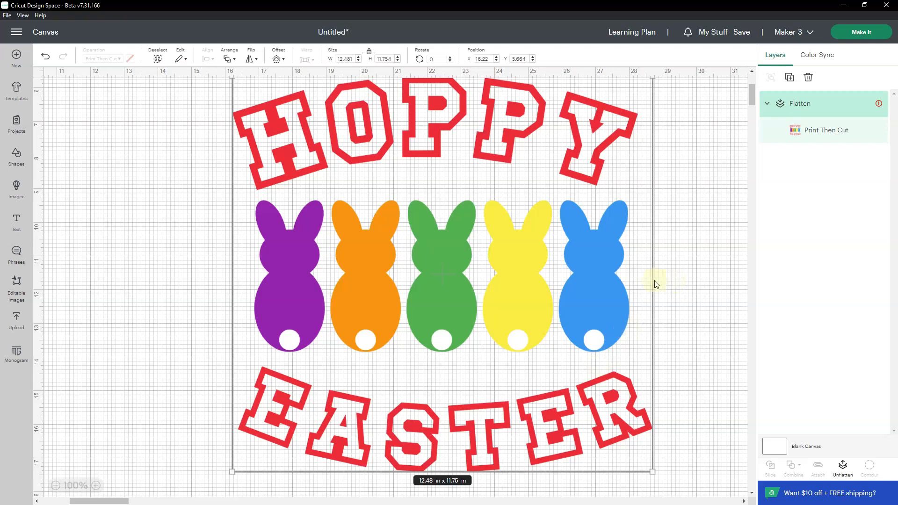
{"action": "left_click_drag", "start_coordinate": [616, 282], "coordinate": [591, 291]}
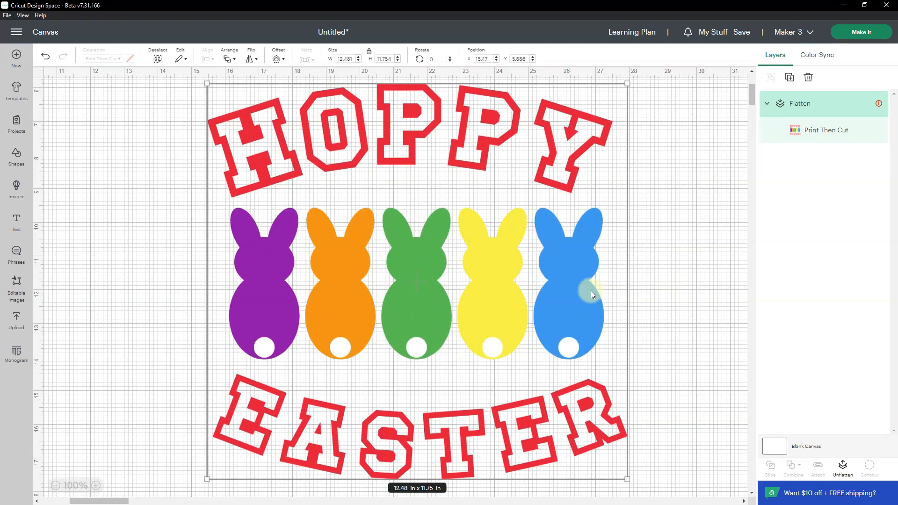
{"action": "left_click", "coordinate": [707, 259]}
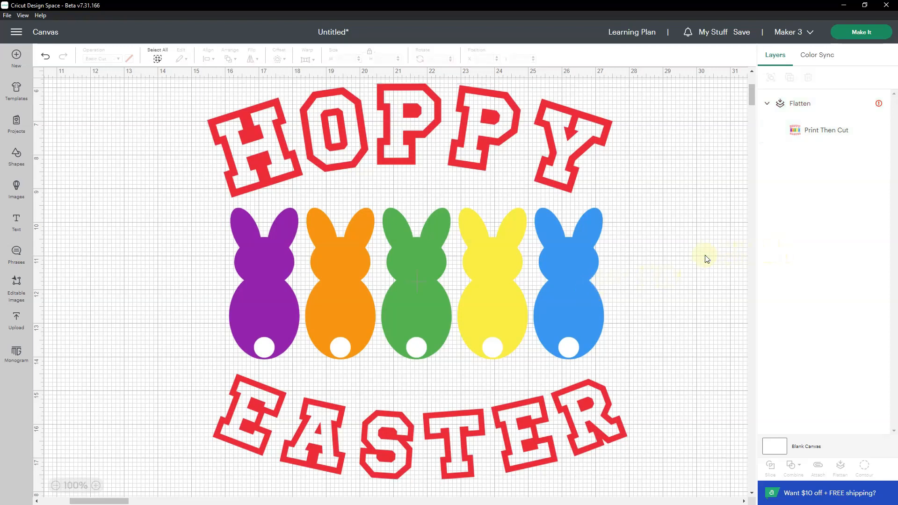
Step: Save the project to the Tutorial Files collection, entering a title for it
{"action": "left_click", "coordinate": [743, 34]}
{"action": "left_click", "coordinate": [345, 200]}
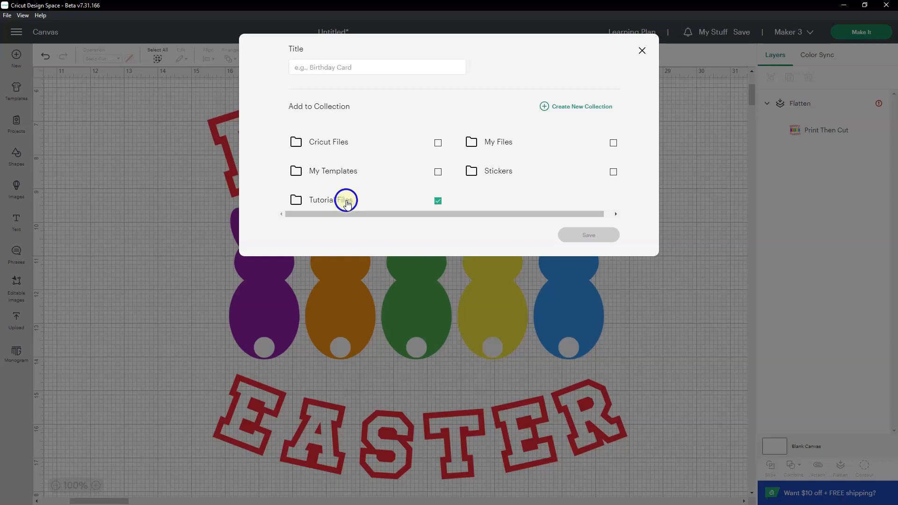
{"action": "left_click", "coordinate": [360, 69]}
{"action": "type", "text": "H"}
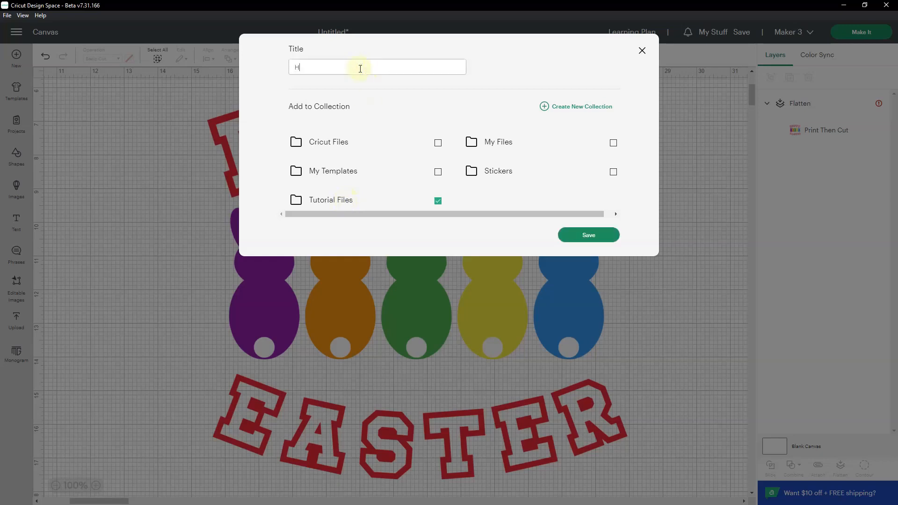